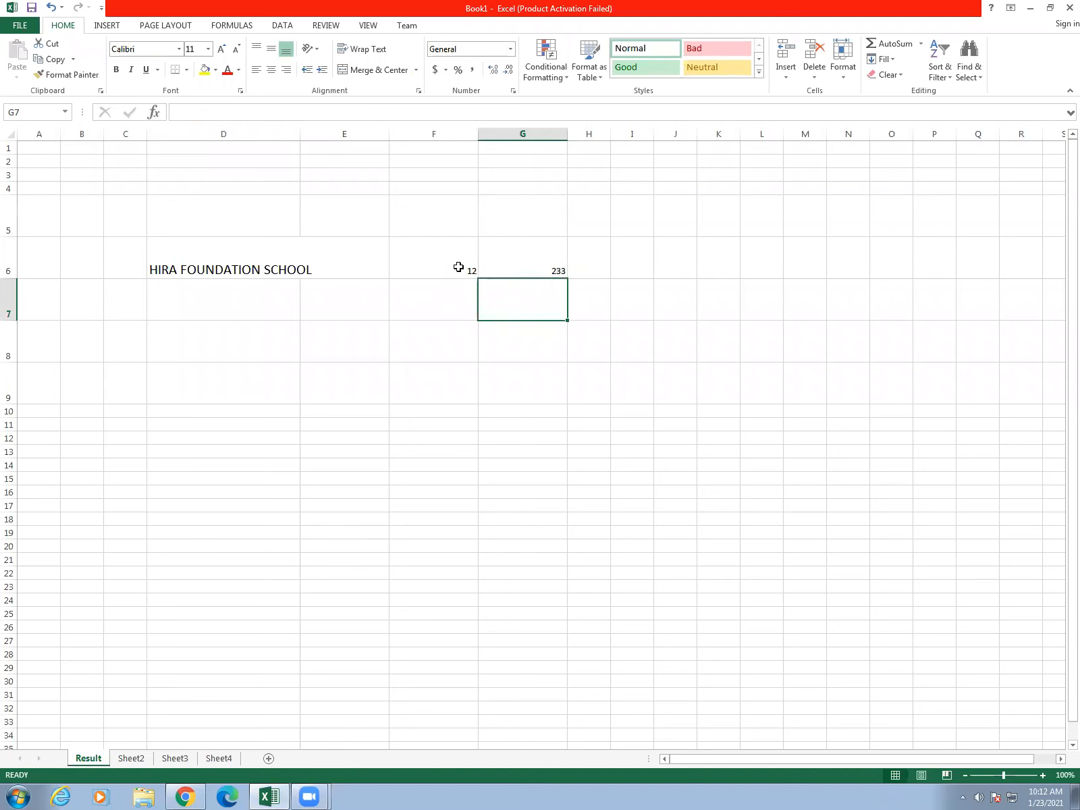
# Enter 23 in cell H6, beside the two numbers already in row 6.
pyautogui.press('Up')
pyautogui.press('Right')
pyautogui.write('23')
pyautogui.press('Return')
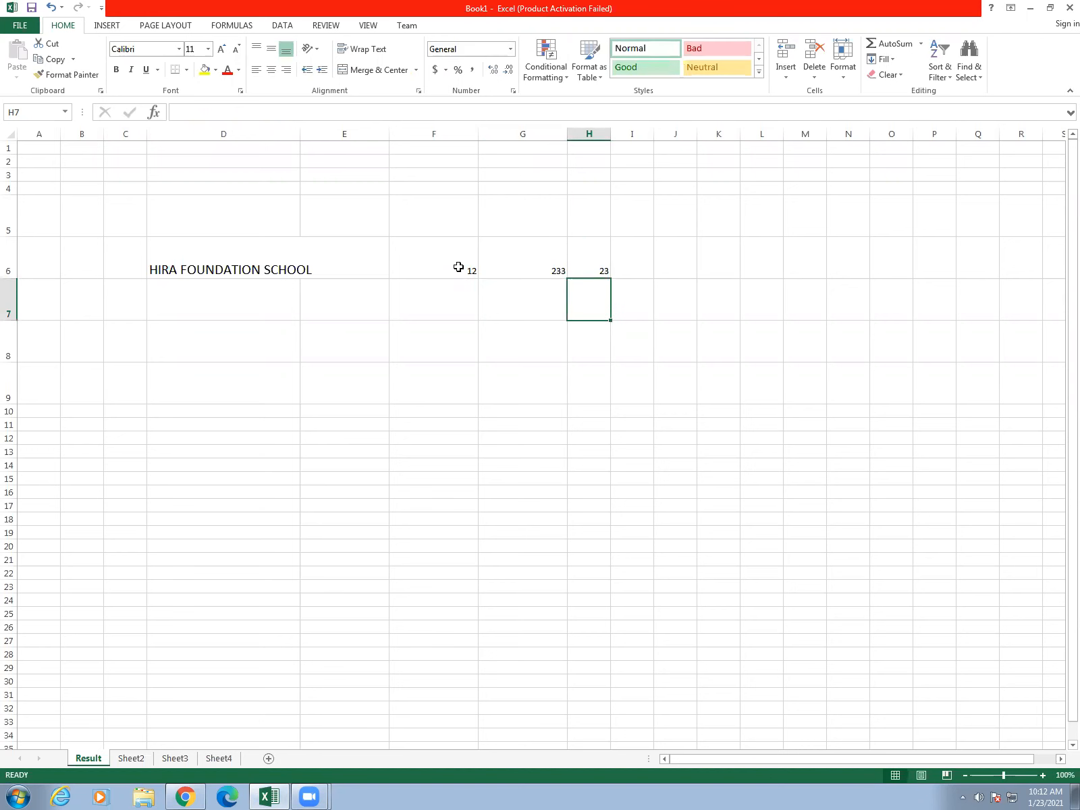
# Clear the HIRA FOUNDATION SCHOOL text from cell D6 and undo the deletion.
pyautogui.click(209, 261)
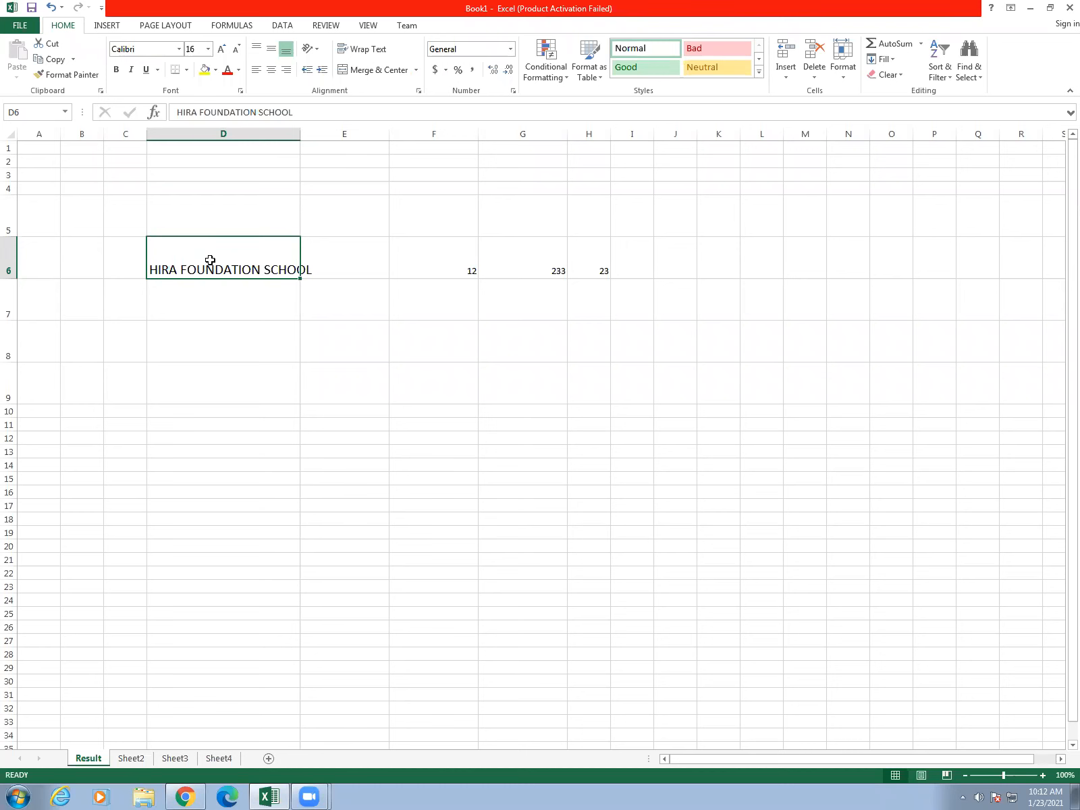
pyautogui.press('Delete')
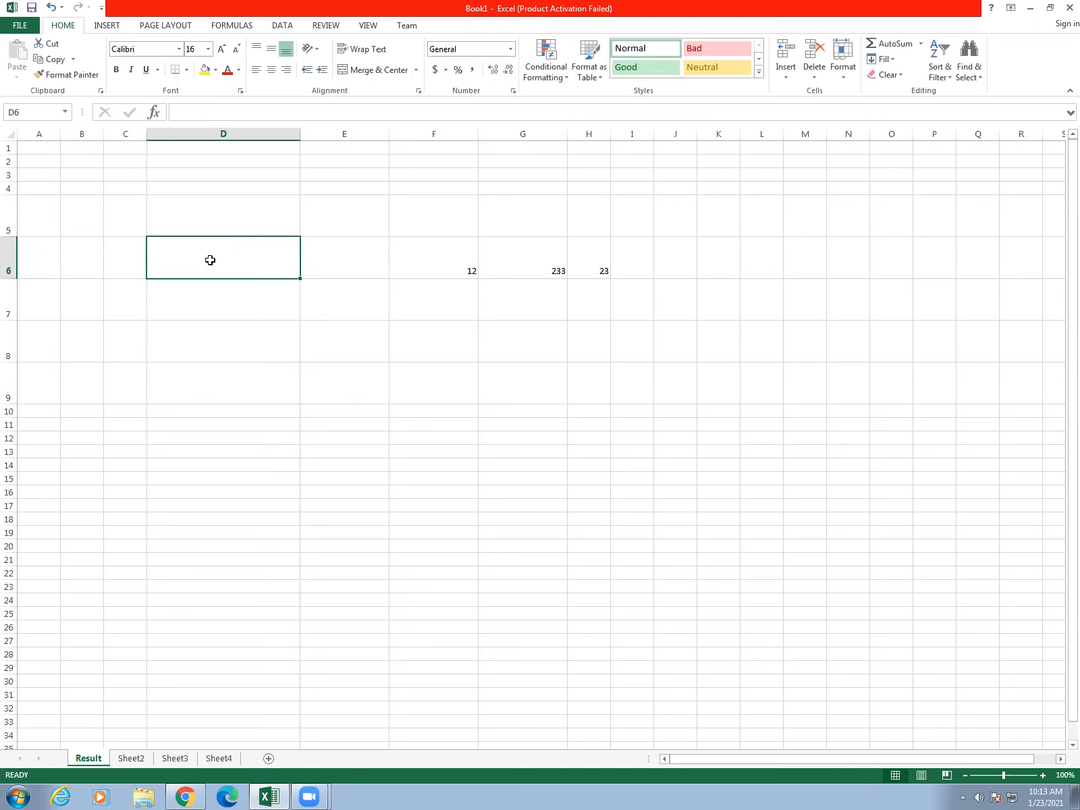
pyautogui.click(54, 9)
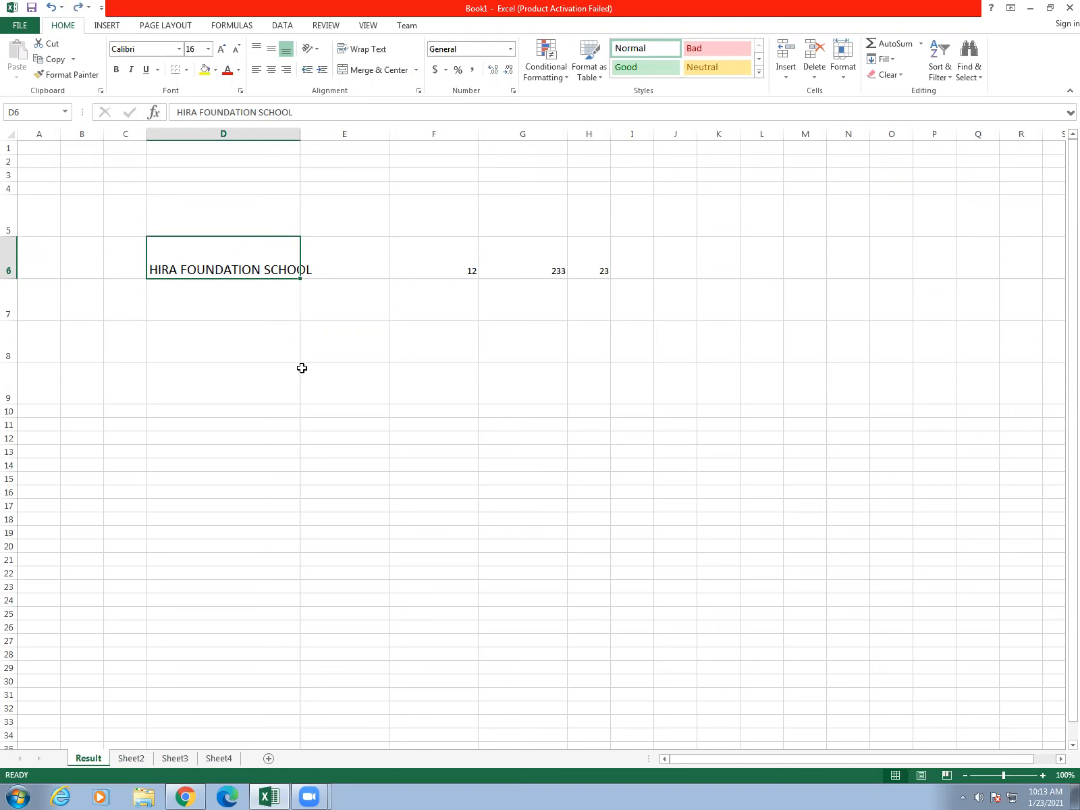
# Clear the three numbers in cells F6:H6 and undo the deletion.
pyautogui.click(447, 257)
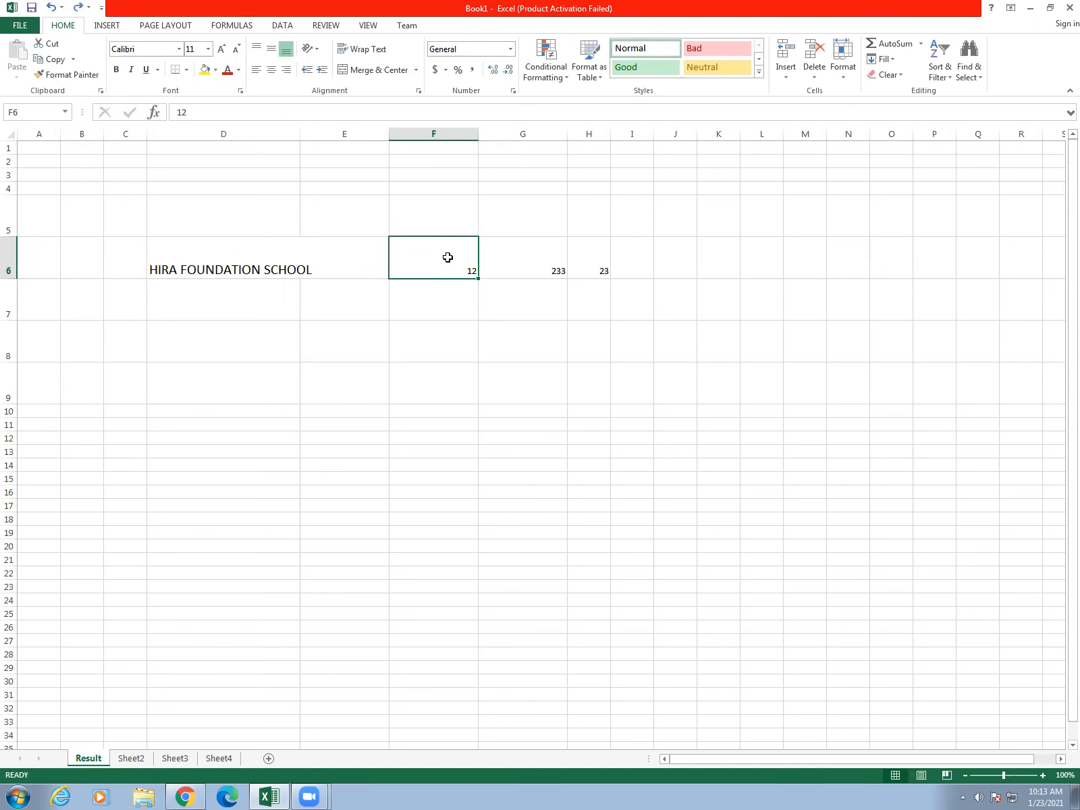
pyautogui.moveTo(447, 257); pyautogui.dragTo(593, 255)
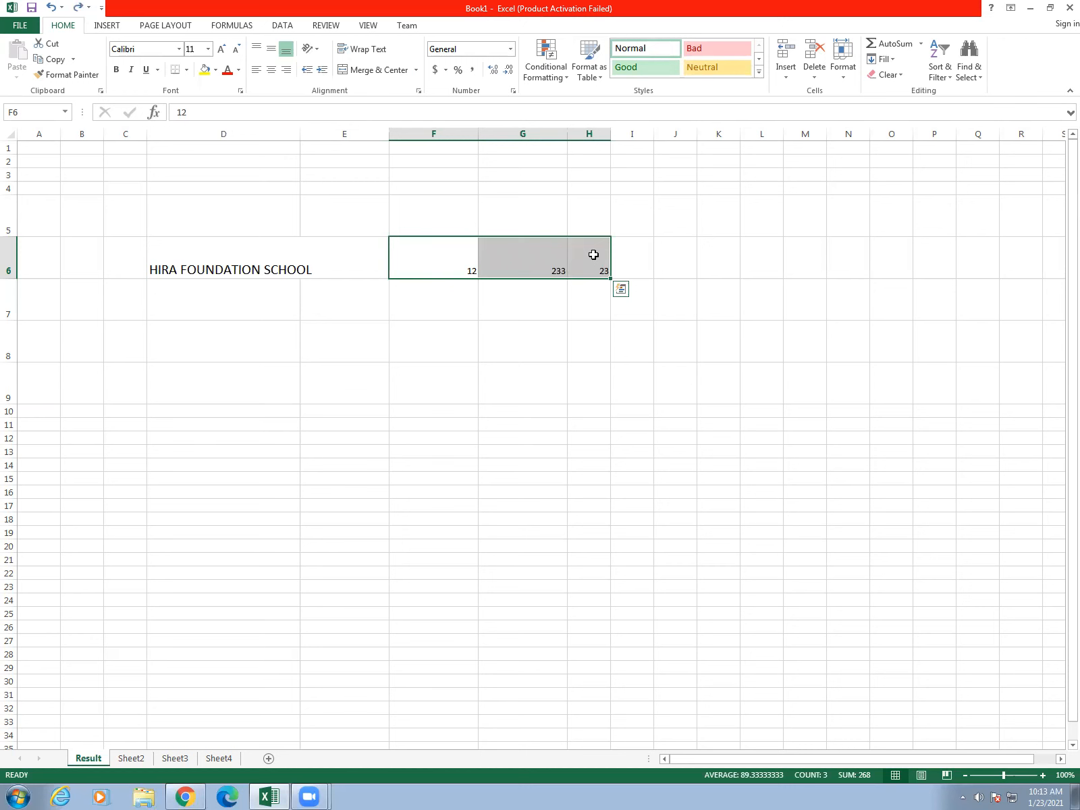
pyautogui.press('Delete')
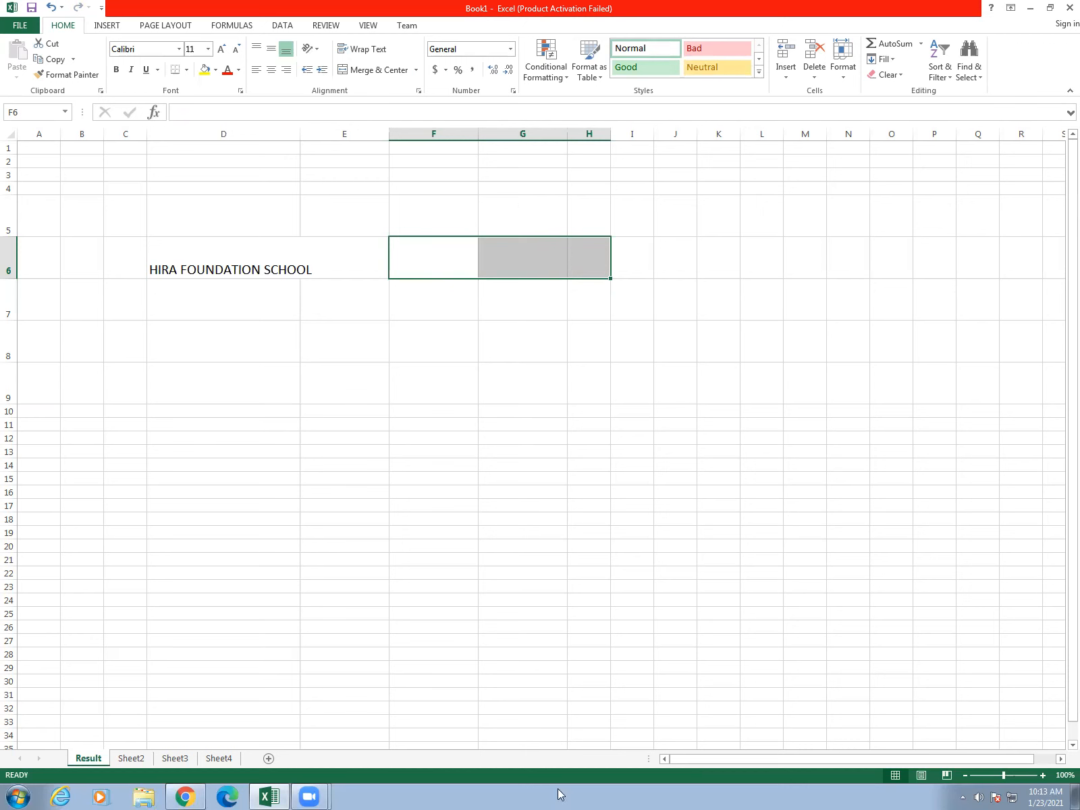
pyautogui.click(52, 8)
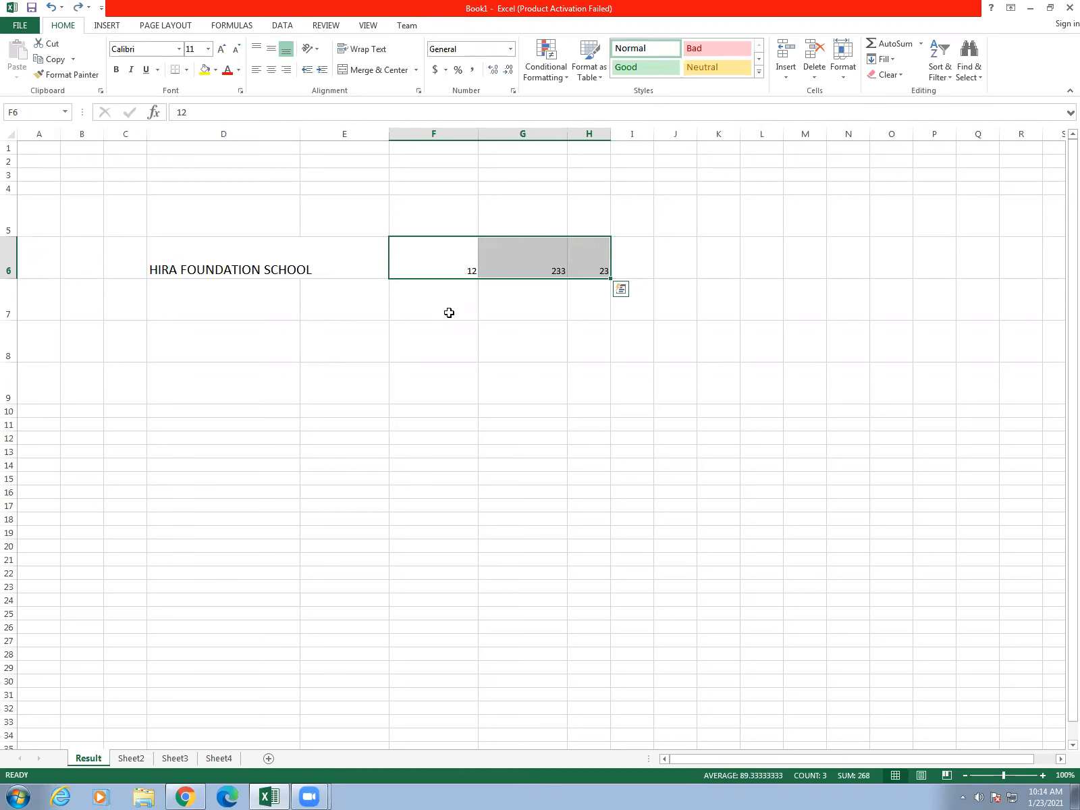
# Apply All Borders to the range D6:H9.
pyautogui.moveTo(245, 246); pyautogui.dragTo(584, 364)
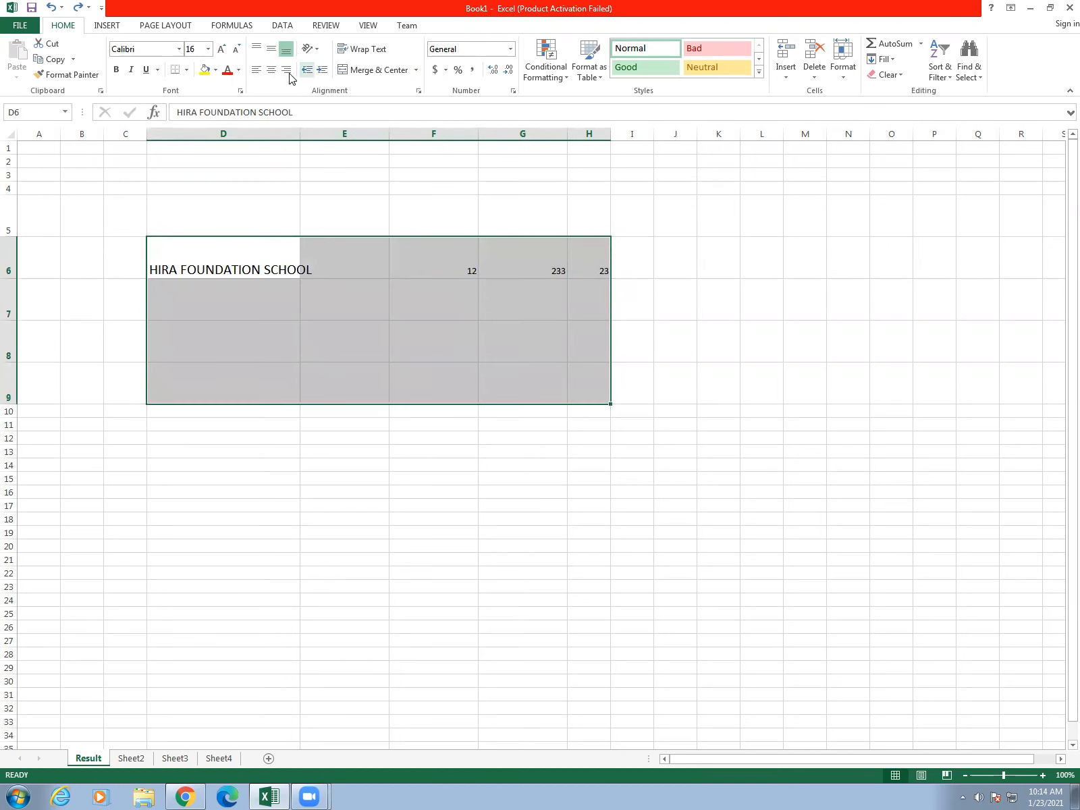
pyautogui.click(186, 70)
pyautogui.click(202, 184)
pyautogui.click(441, 310)
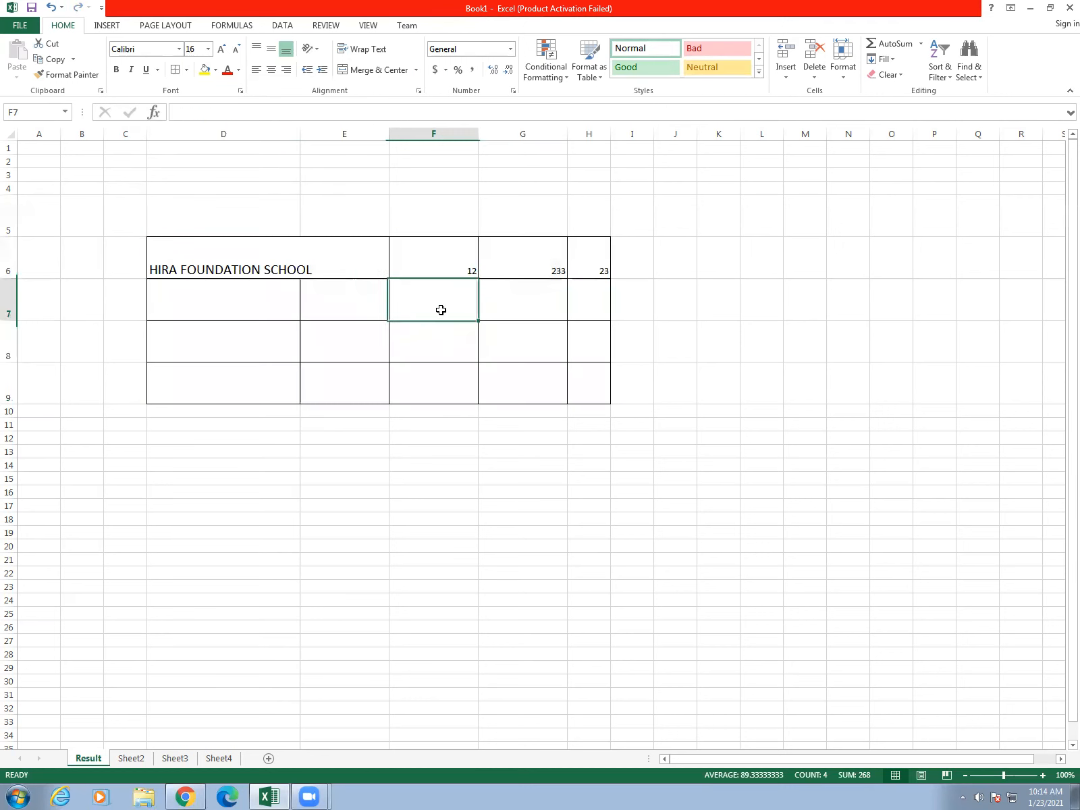
pyautogui.click(444, 261)
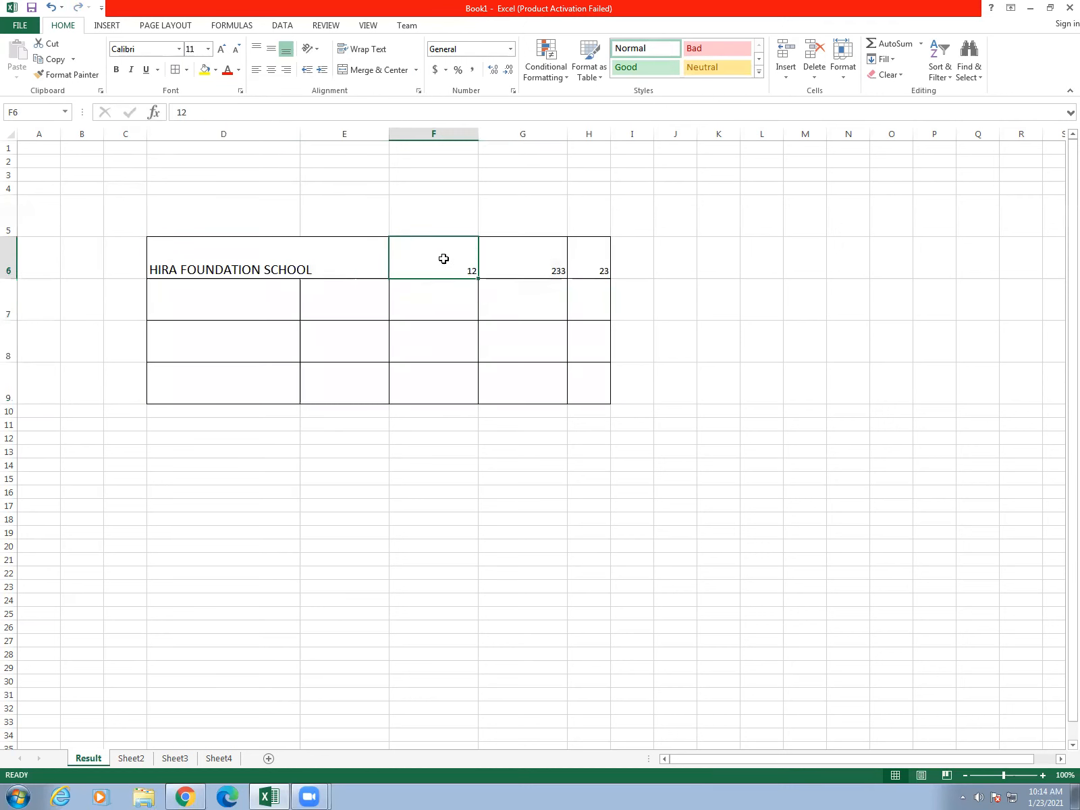
pyautogui.moveTo(444, 259); pyautogui.dragTo(582, 266)
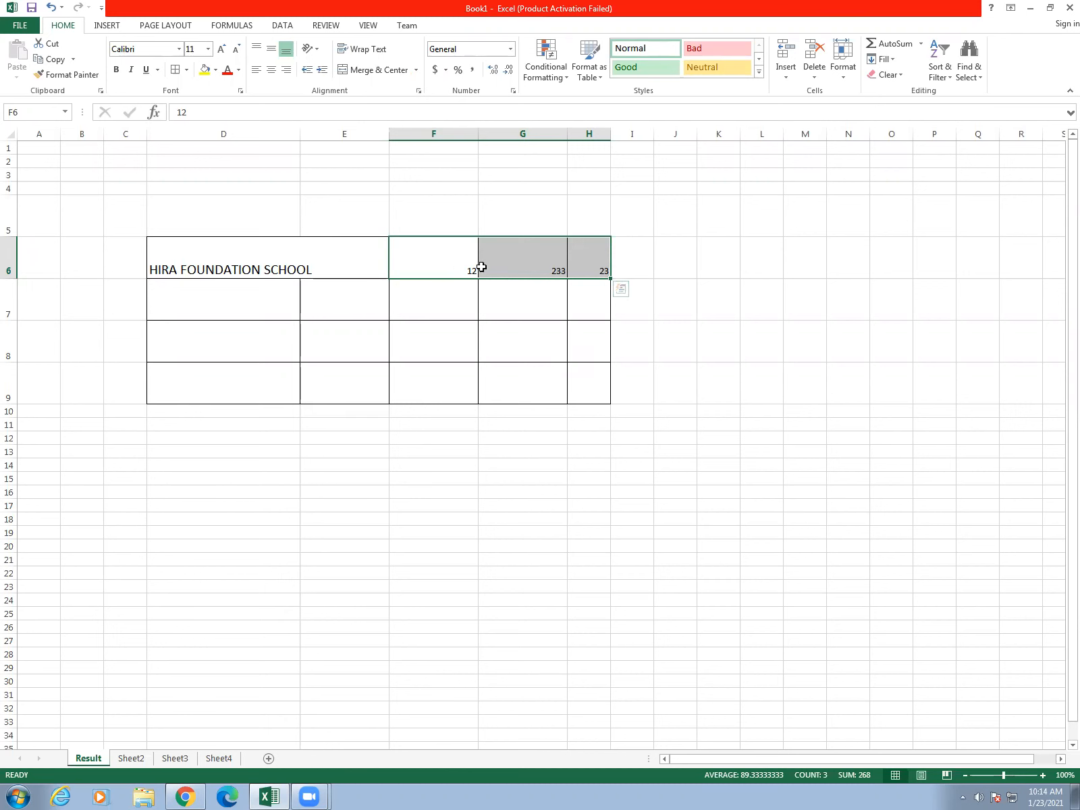
pyautogui.moveTo(456, 265); pyautogui.dragTo(584, 264)
pyautogui.click(452, 265)
pyautogui.click(453, 344)
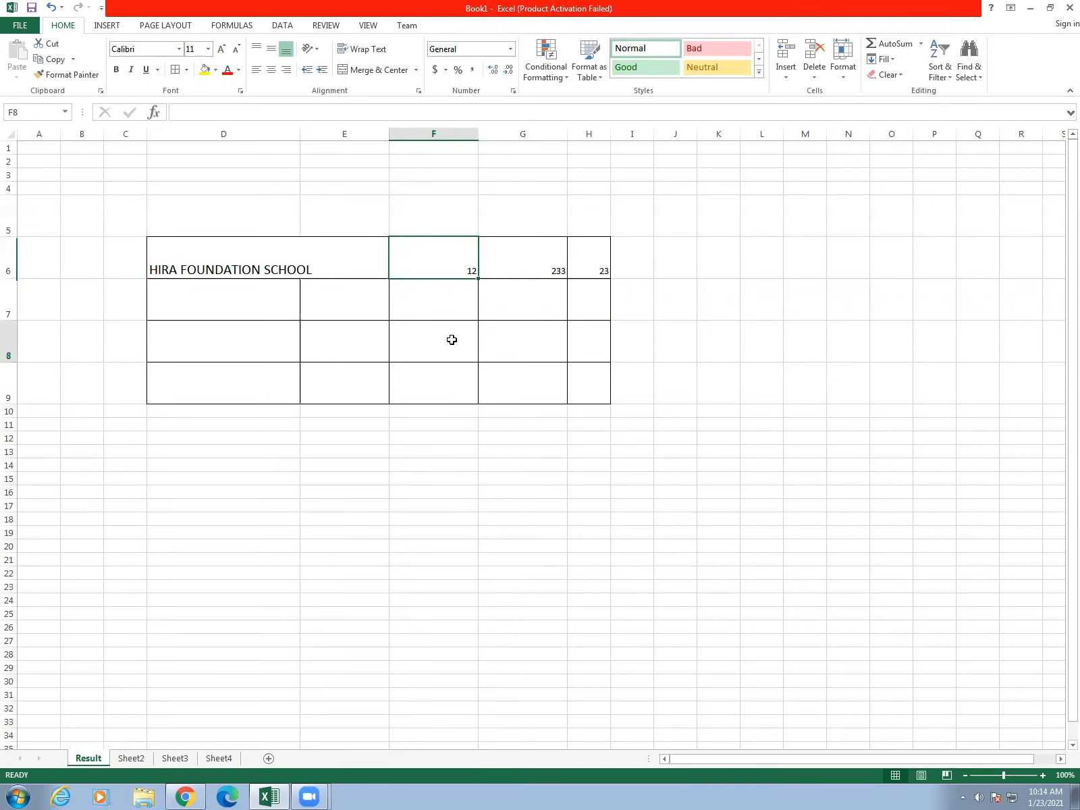
# Copy the numbers in F6:H6 and paste them into row 9 starting at cell F9.
pyautogui.moveTo(438, 276); pyautogui.dragTo(578, 262)
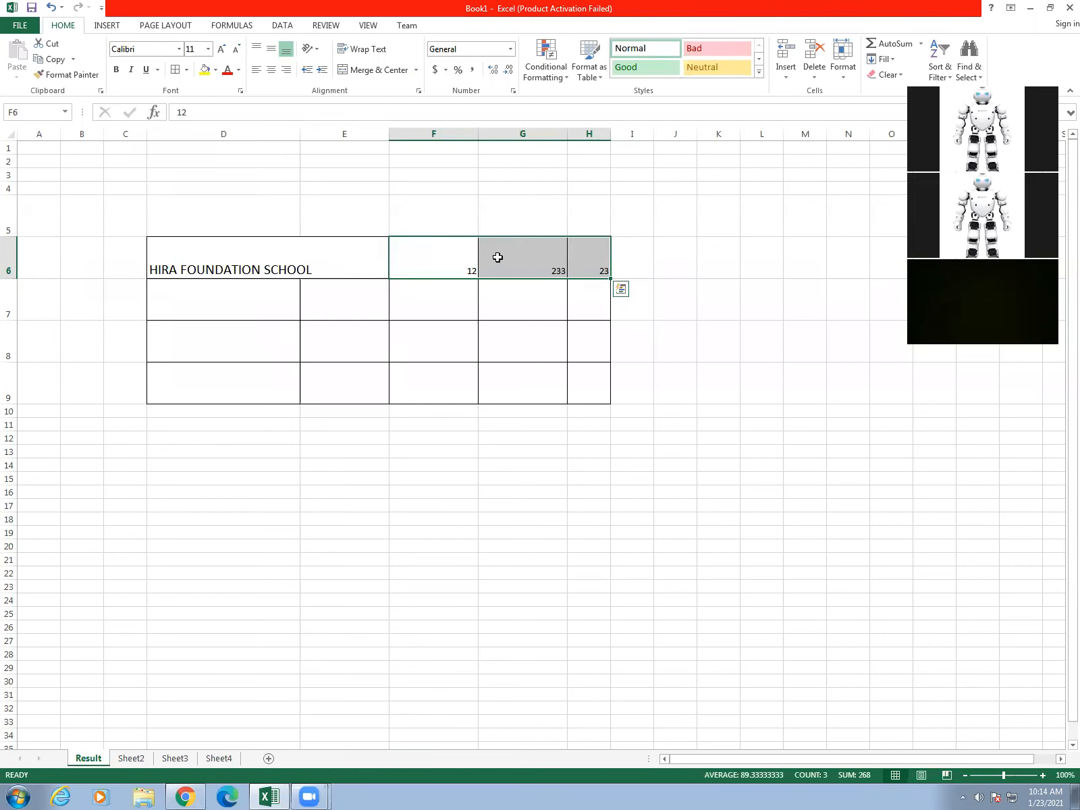
pyautogui.rightClick(441, 257)
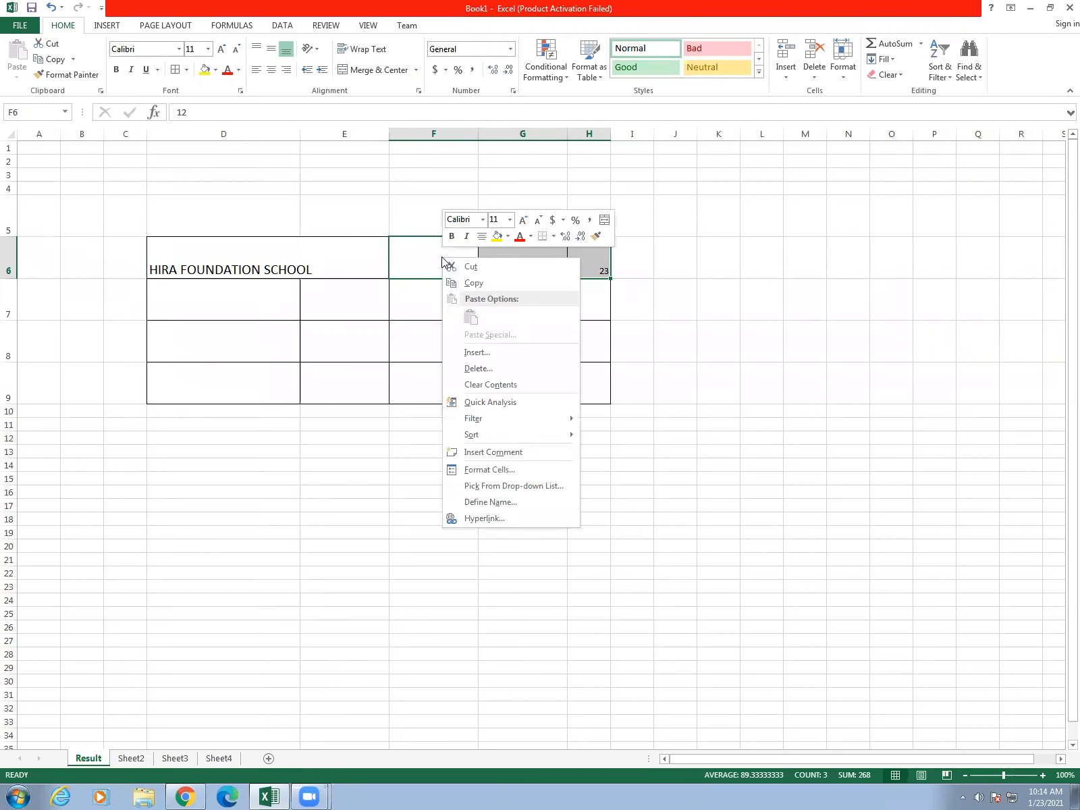
pyautogui.click(469, 284)
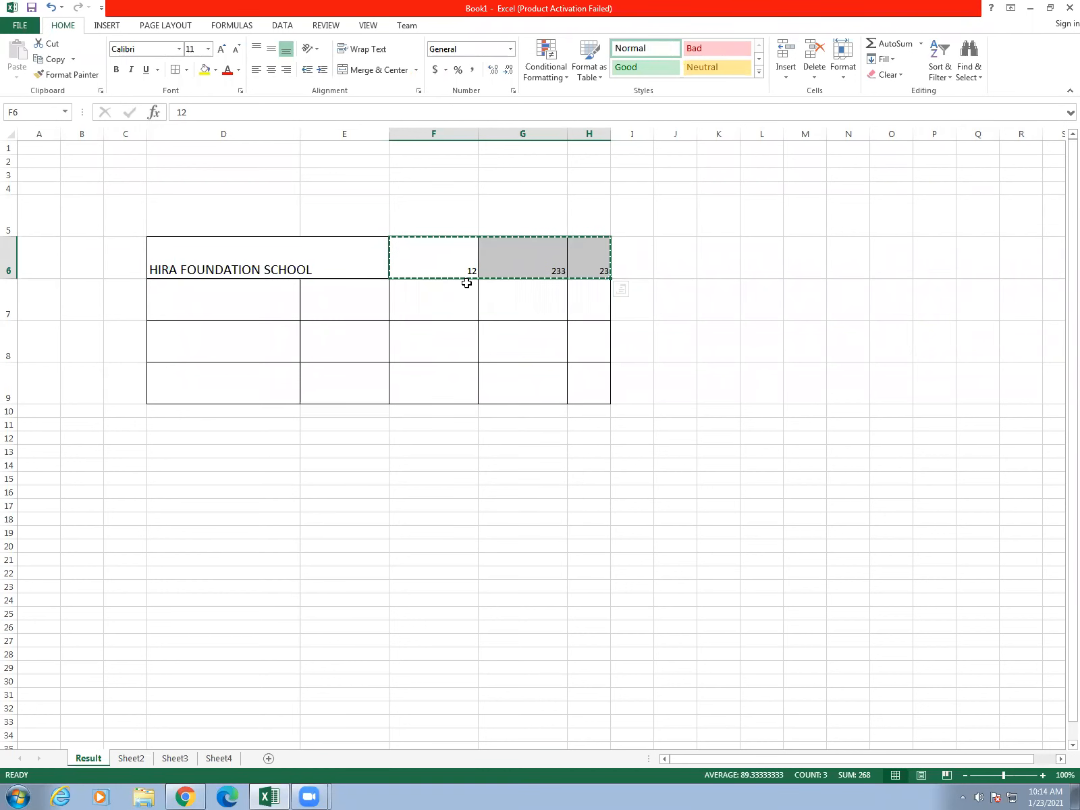
pyautogui.click(425, 390)
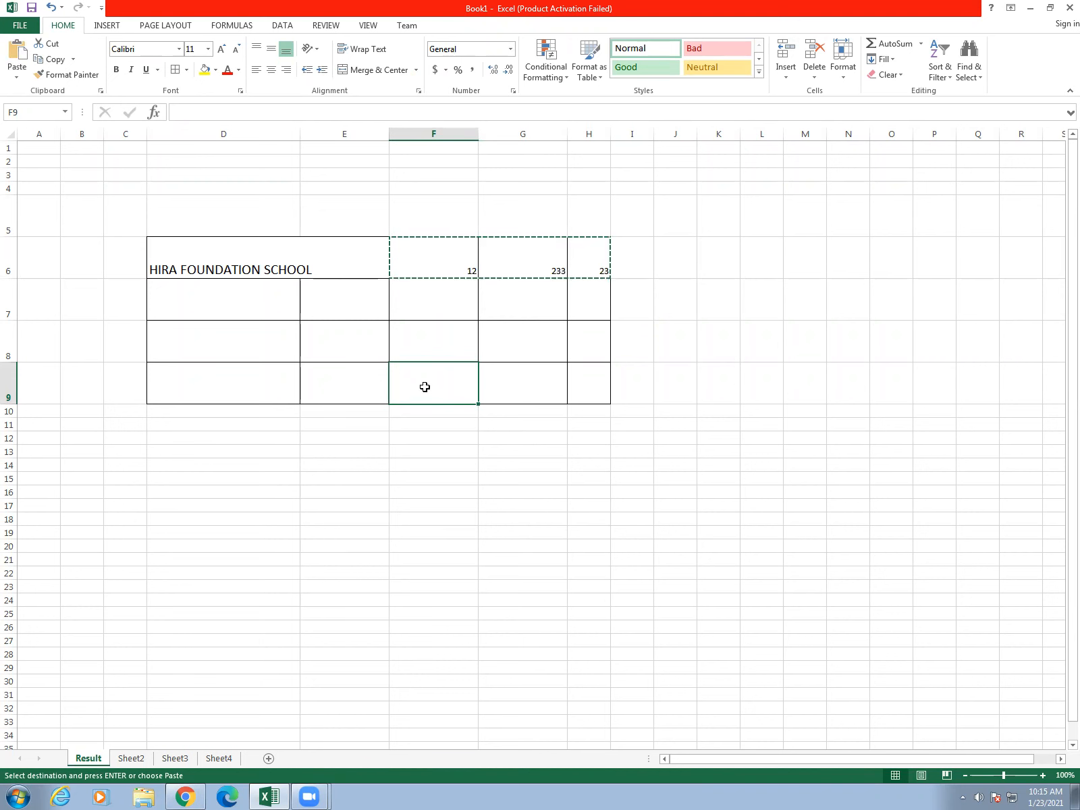
pyautogui.rightClick(418, 373)
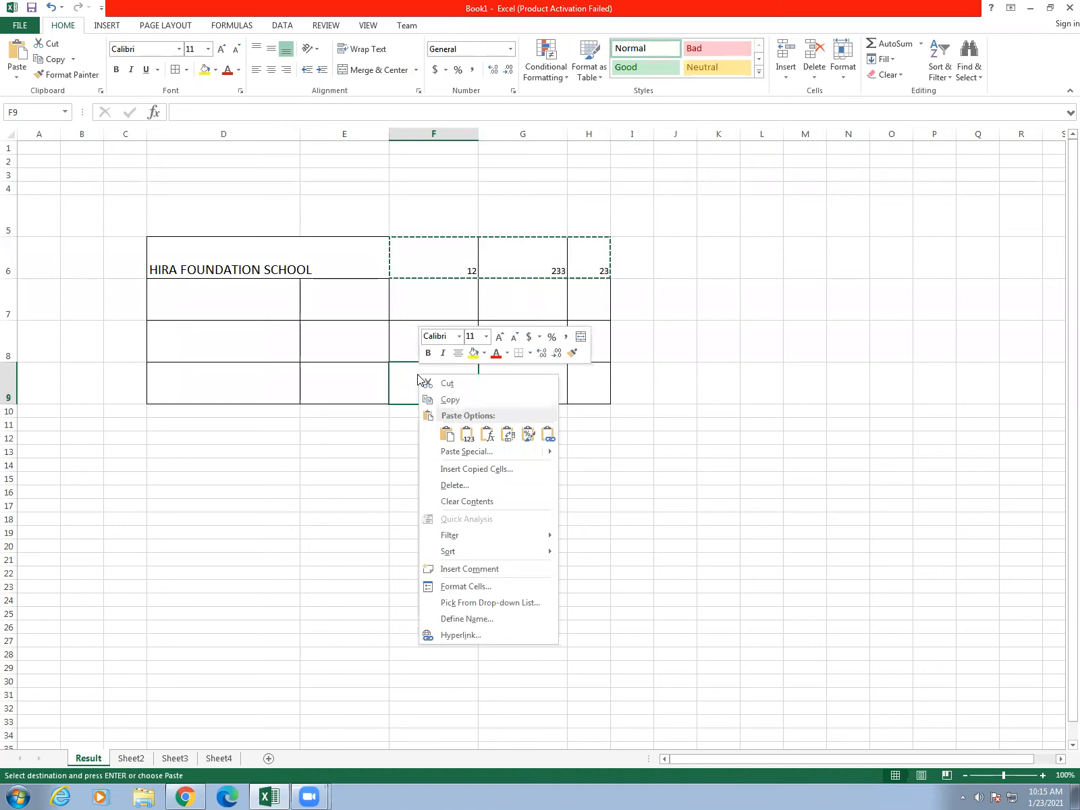
pyautogui.click(446, 435)
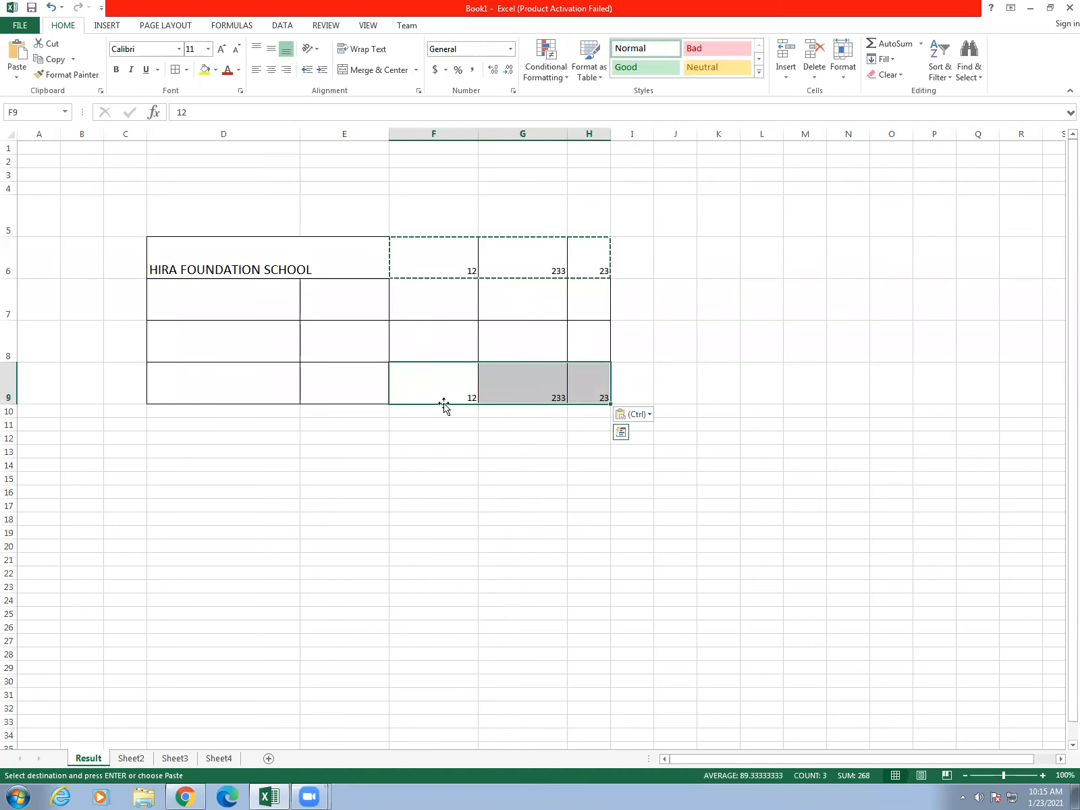
pyautogui.click(31, 7)
pyautogui.click(19, 22)
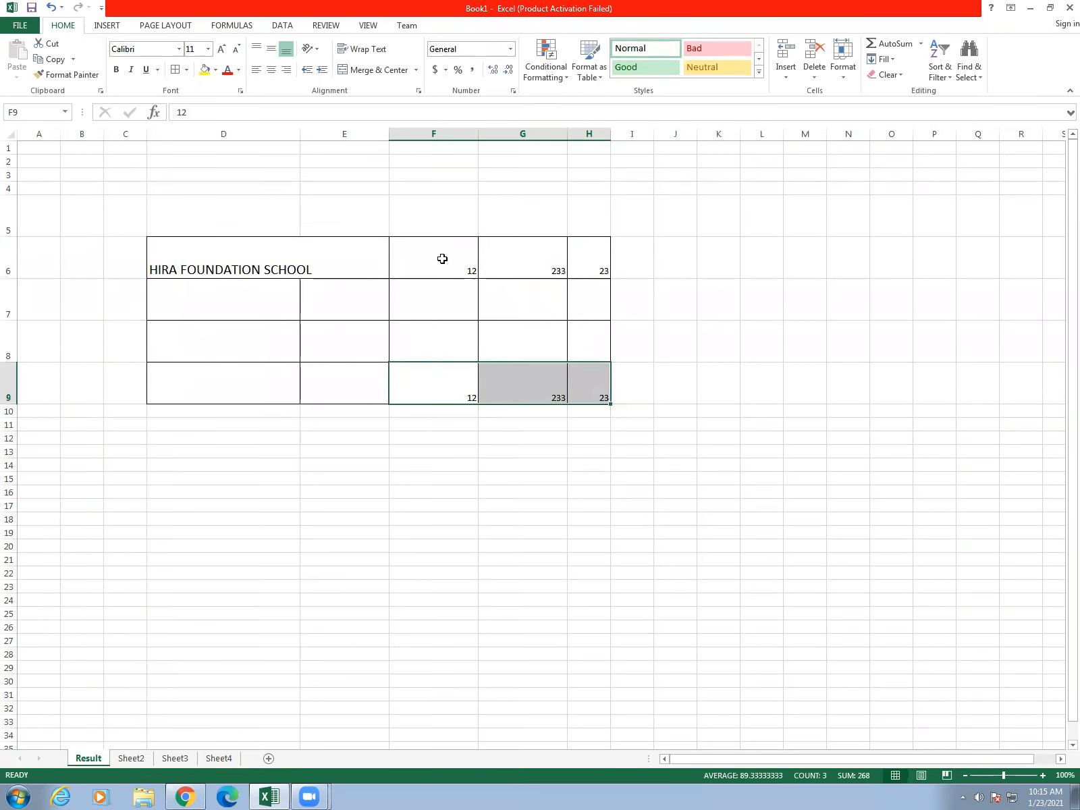
# Clear the pasted numbers from cells F9:H9.
pyautogui.click(463, 390)
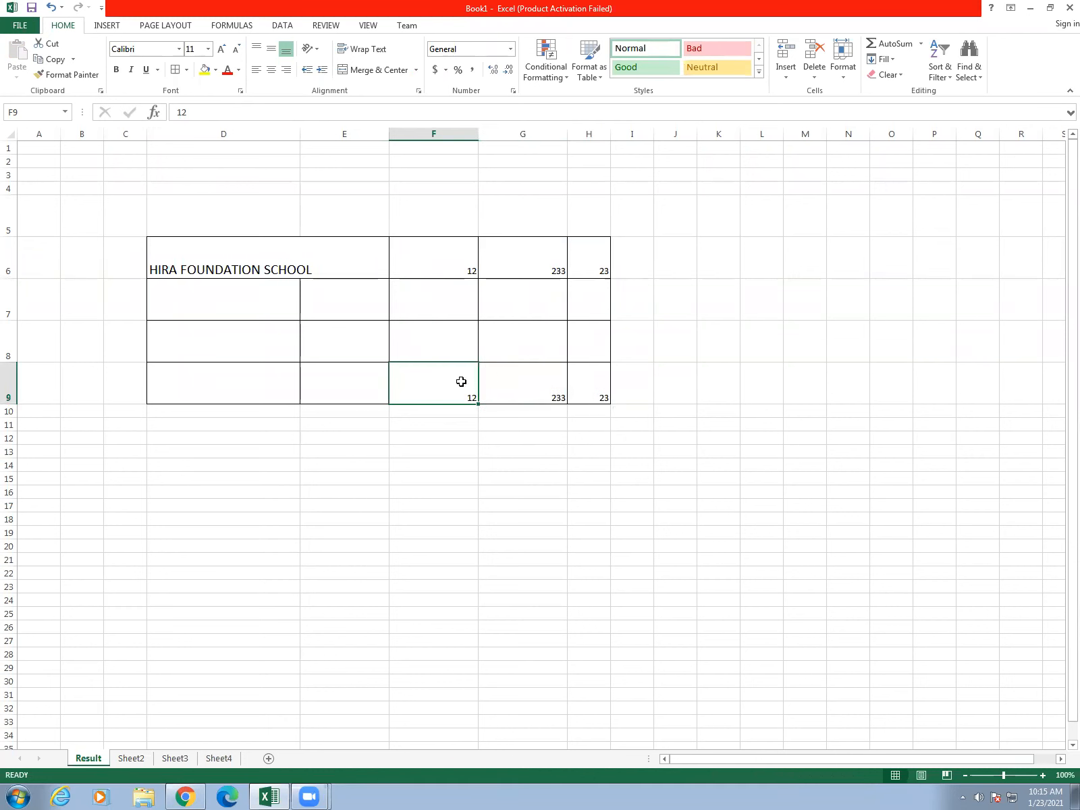
pyautogui.moveTo(469, 381); pyautogui.dragTo(593, 386)
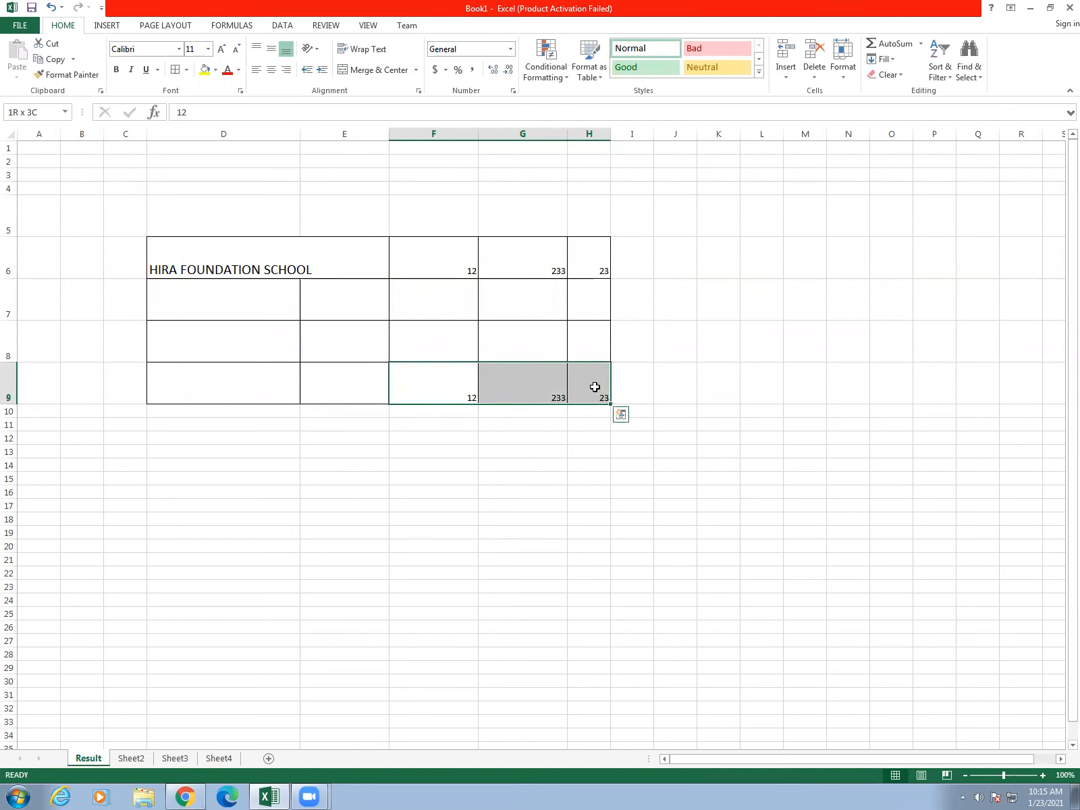
pyautogui.press('Delete')
# Cut the numbers in F6:H6 and paste them into row 9 starting at cell F9.
pyautogui.press('Up')
pyautogui.press('Up')
pyautogui.press('Up')
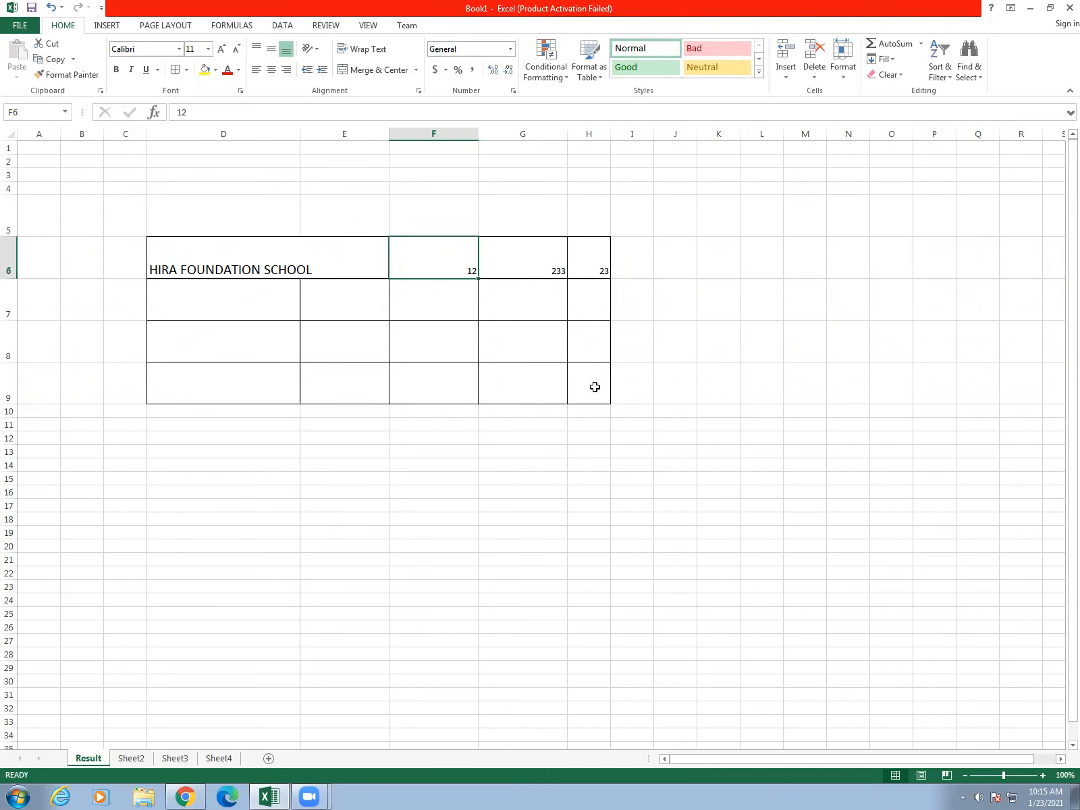
pyautogui.hotkey('shift', 'Right')
pyautogui.hotkey('shift', 'Right')
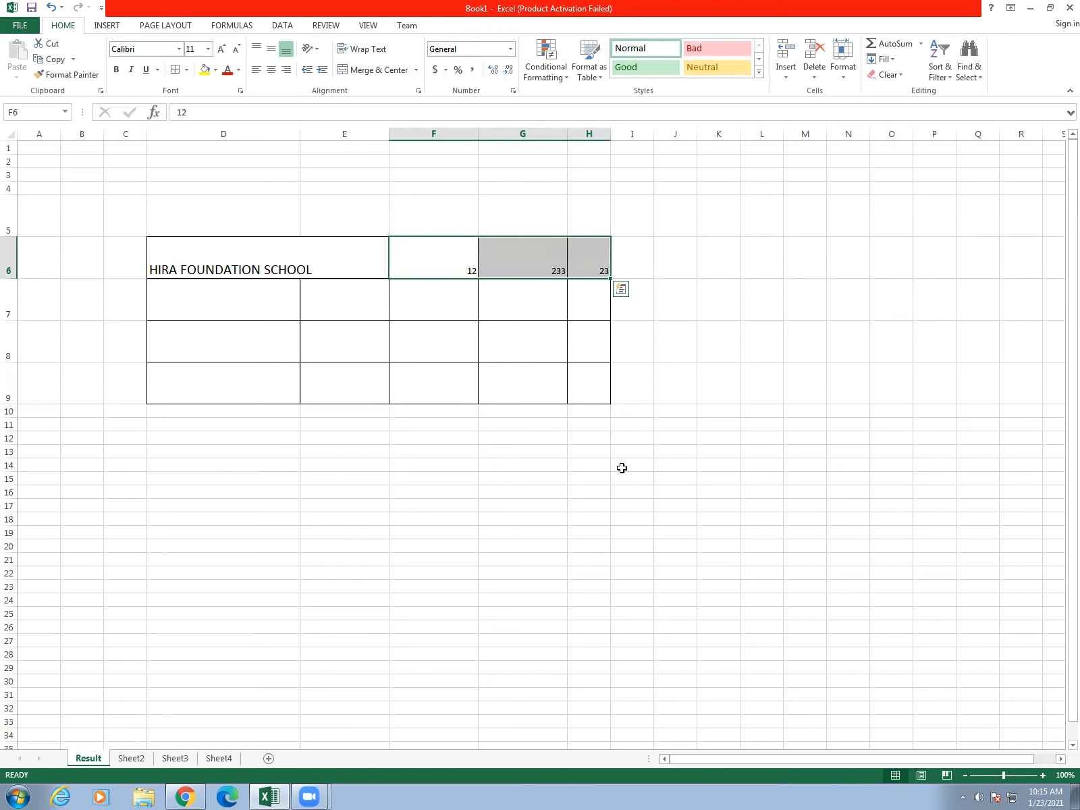
pyautogui.rightClick(542, 252)
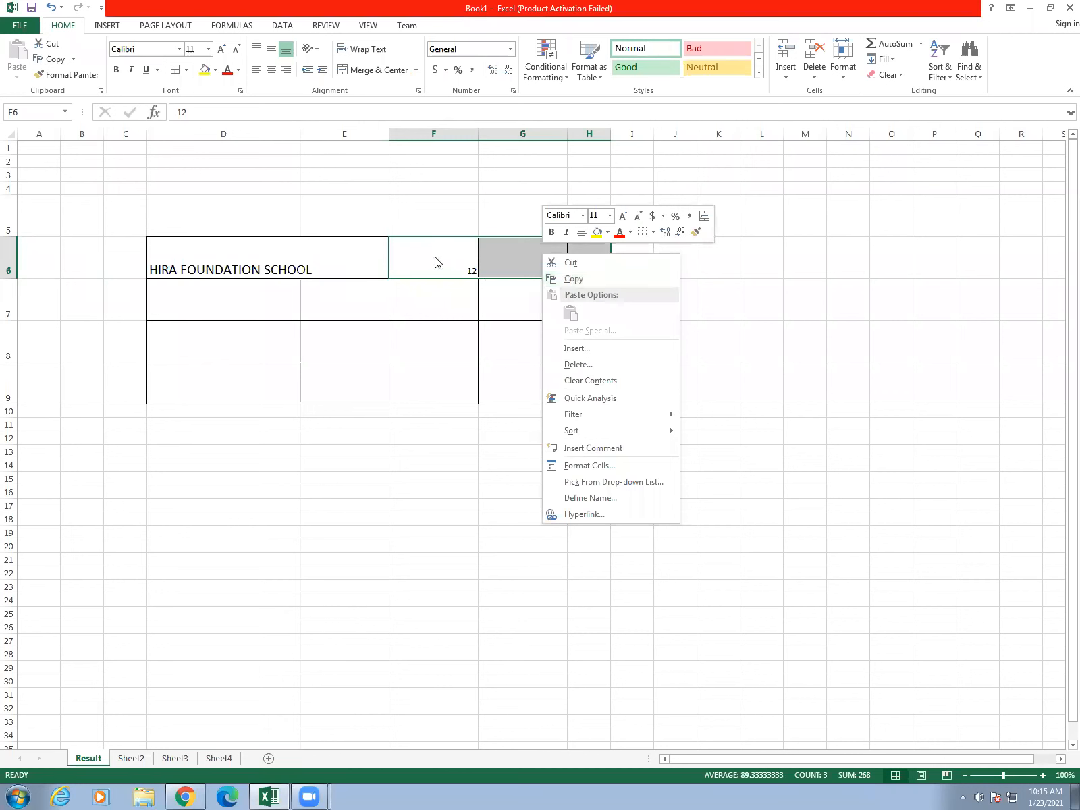
pyautogui.click(589, 265)
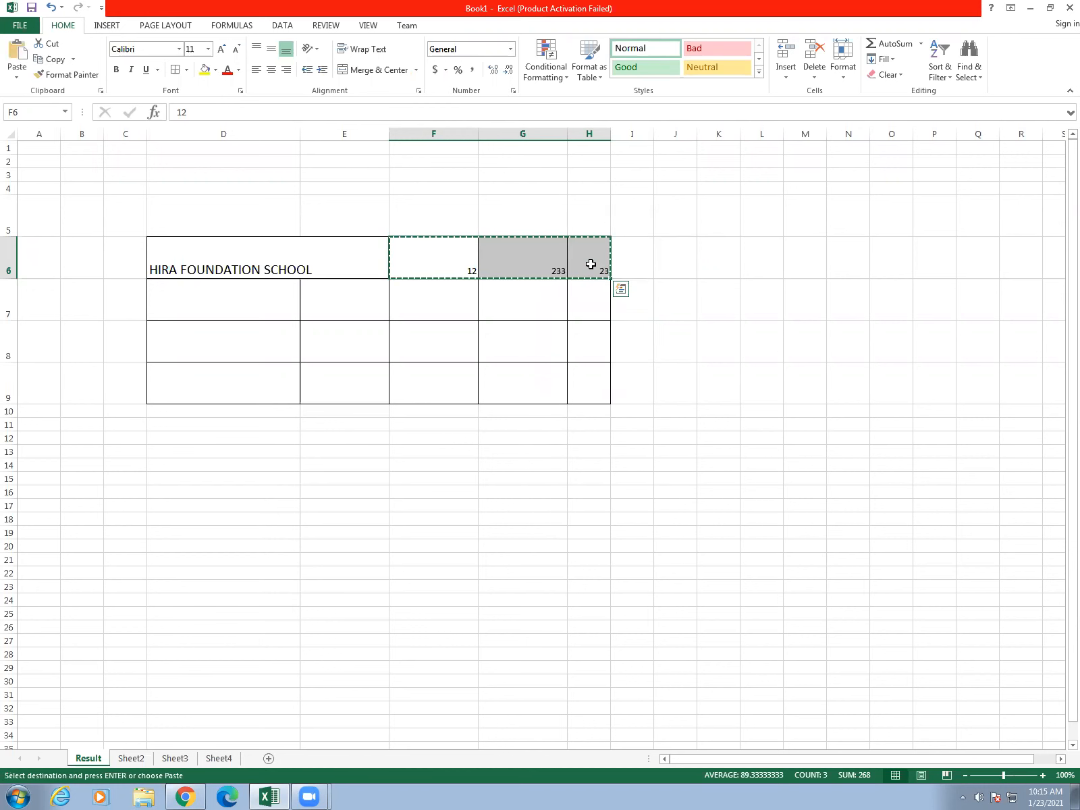
pyautogui.click(444, 395)
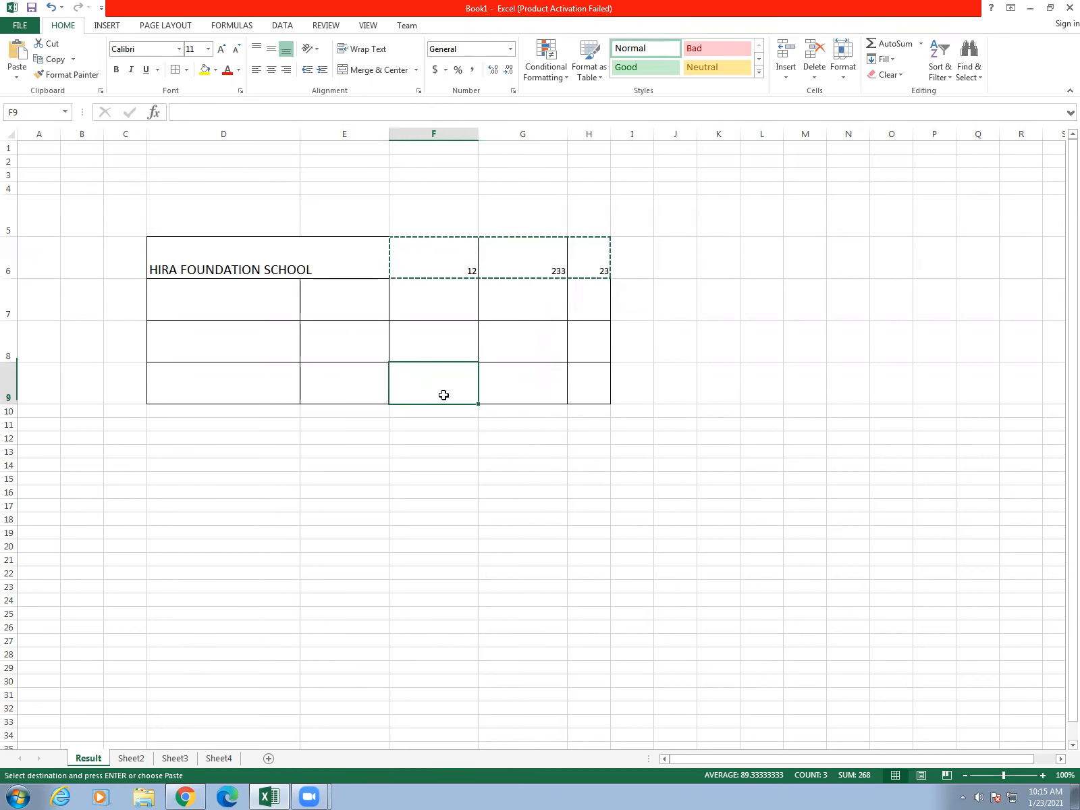
pyautogui.rightClick(443, 395)
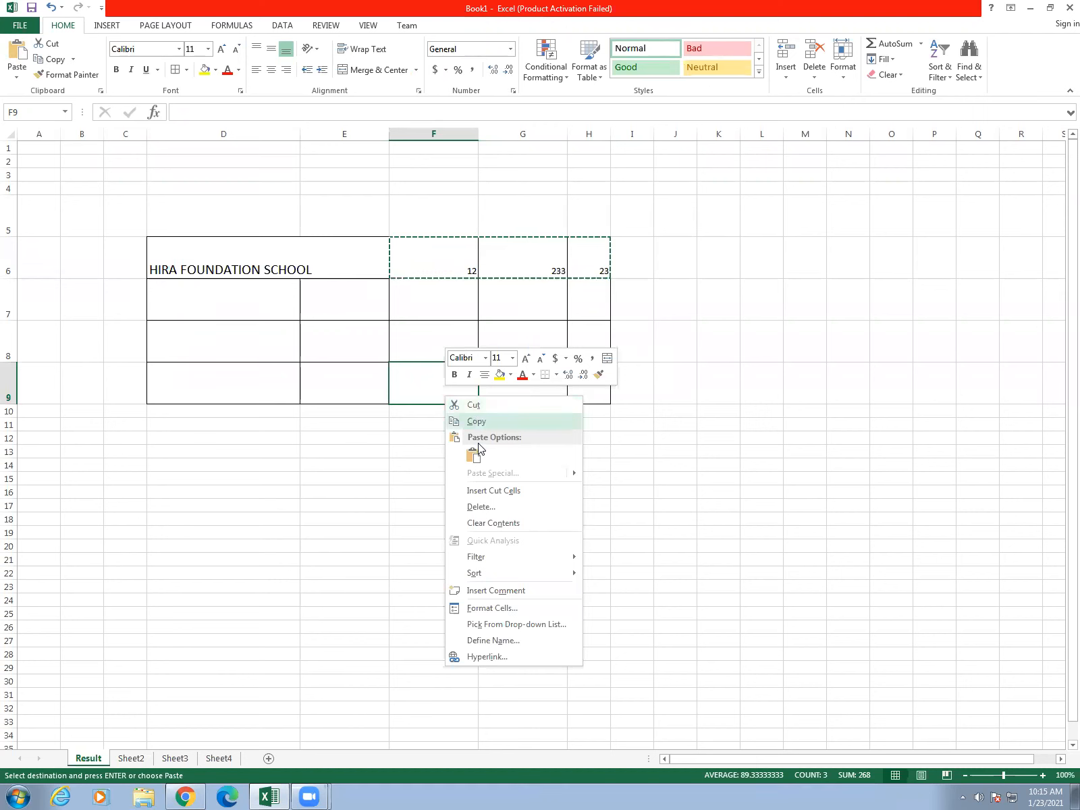
pyautogui.click(473, 454)
# Reapply All Borders to the emptied cells F6:H6.
pyautogui.moveTo(453, 261); pyautogui.dragTo(585, 261)
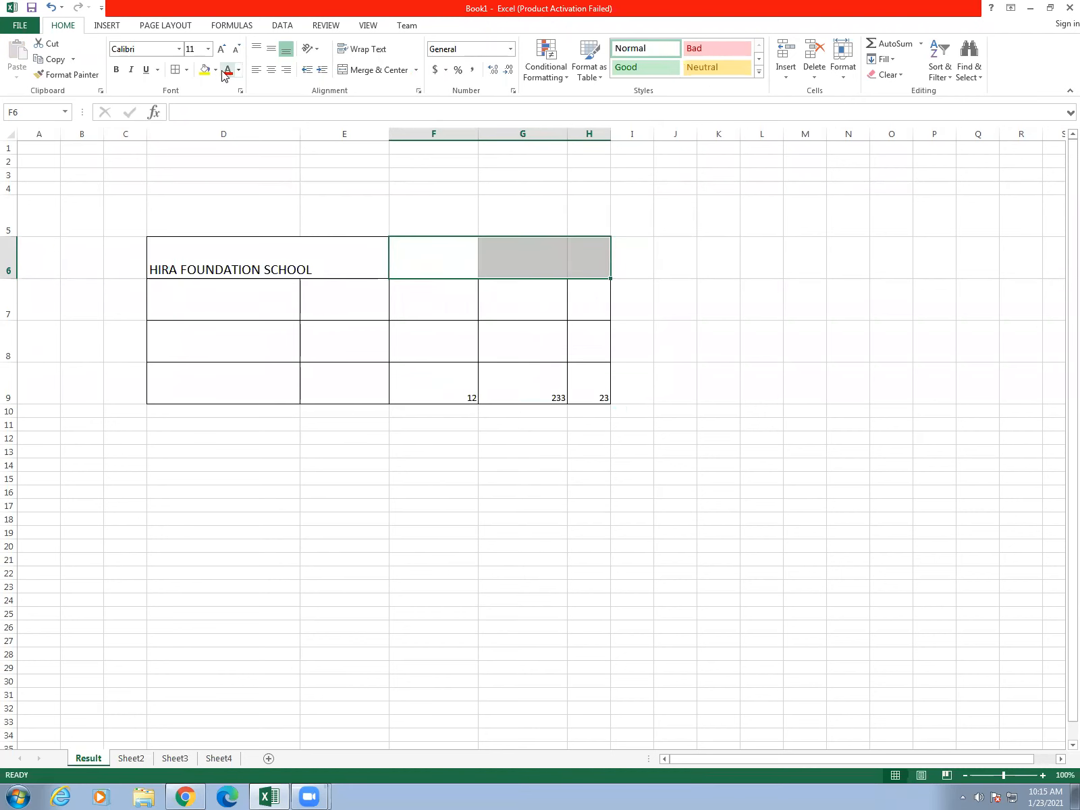
pyautogui.click(175, 69)
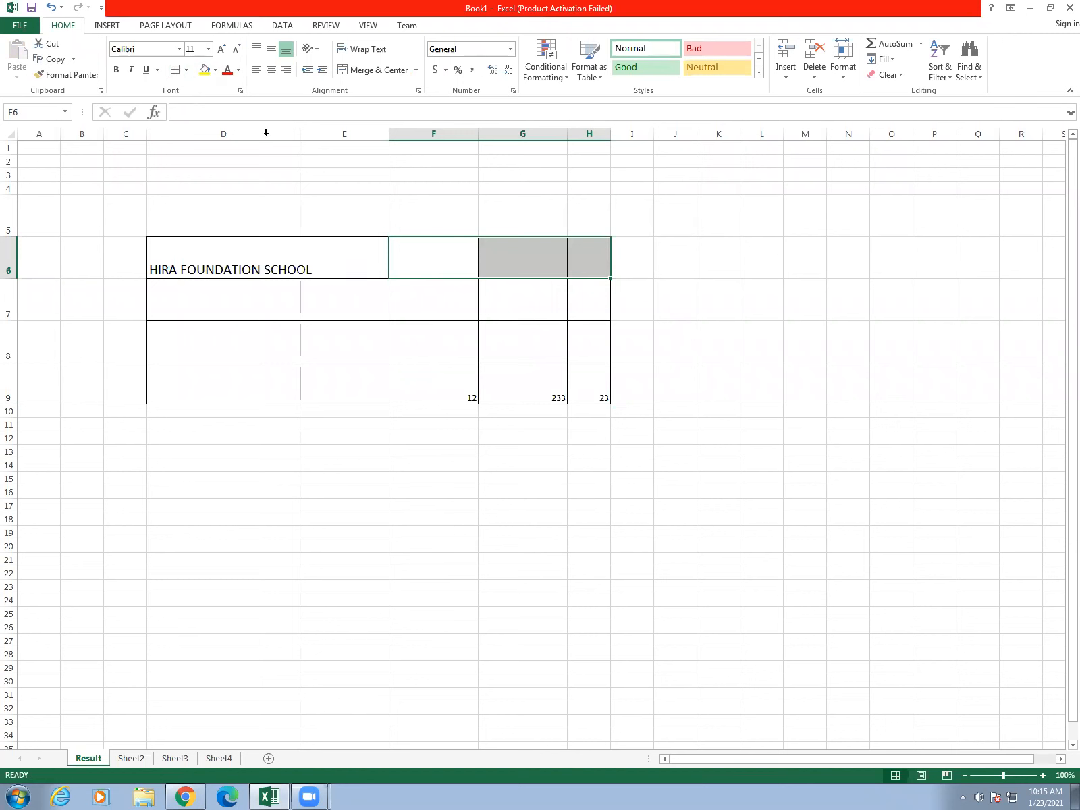
pyautogui.click(458, 387)
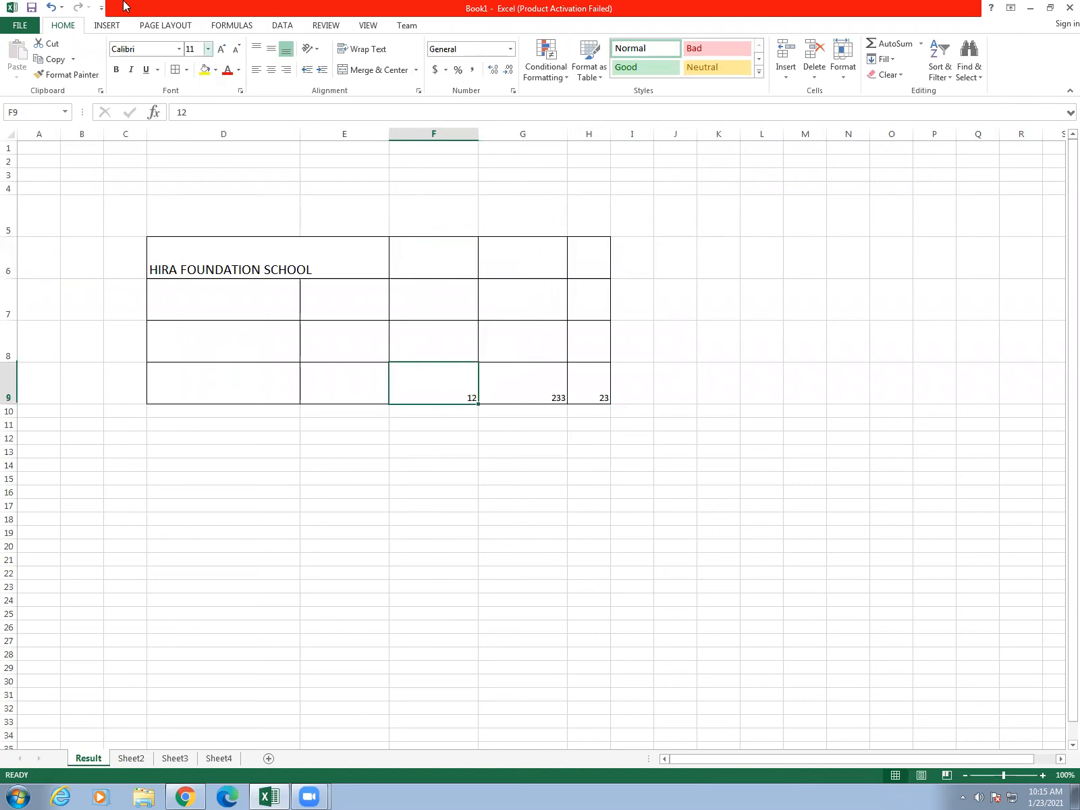
# Undo the recent border and cut-and-paste changes to restore F6:H6, and clear the numbers from F9:H9.
pyautogui.click(51, 7)
pyautogui.click(51, 7)
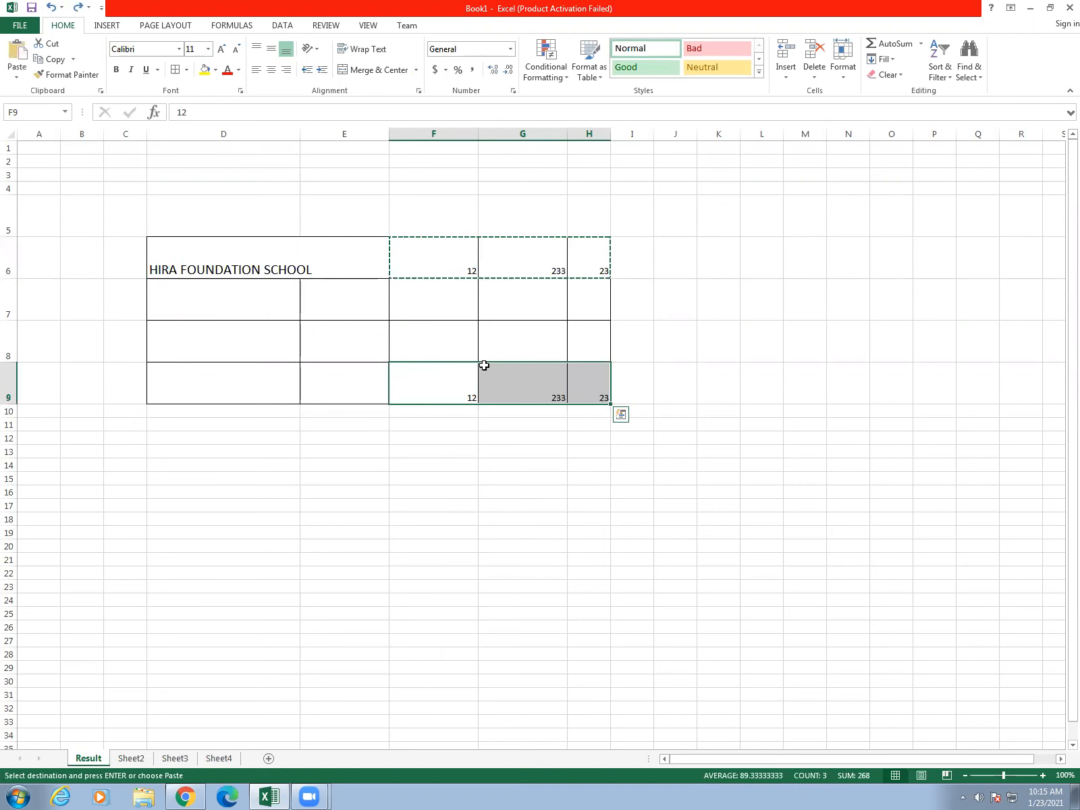
pyautogui.moveTo(464, 375); pyautogui.dragTo(607, 383)
pyautogui.press('Delete')
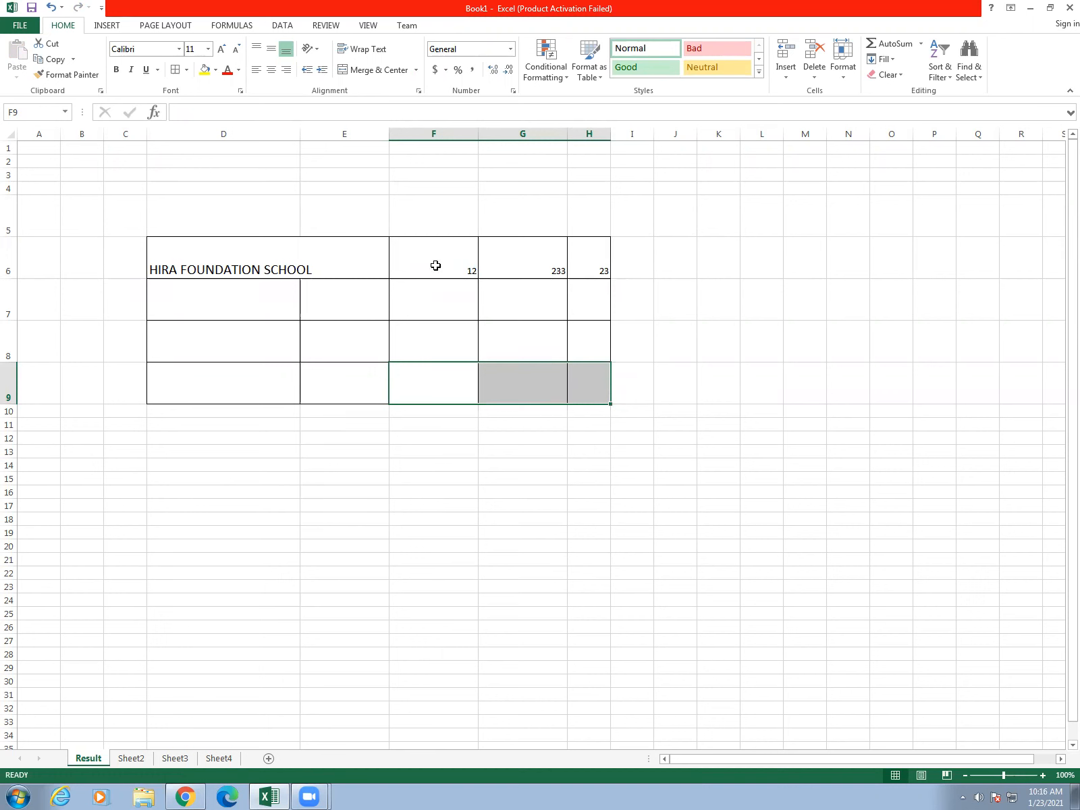
# Move the numbers in F6:H6 directly onto F9:H9, then reapply All Borders to the emptied cells.
pyautogui.moveTo(419, 258); pyautogui.dragTo(589, 265)
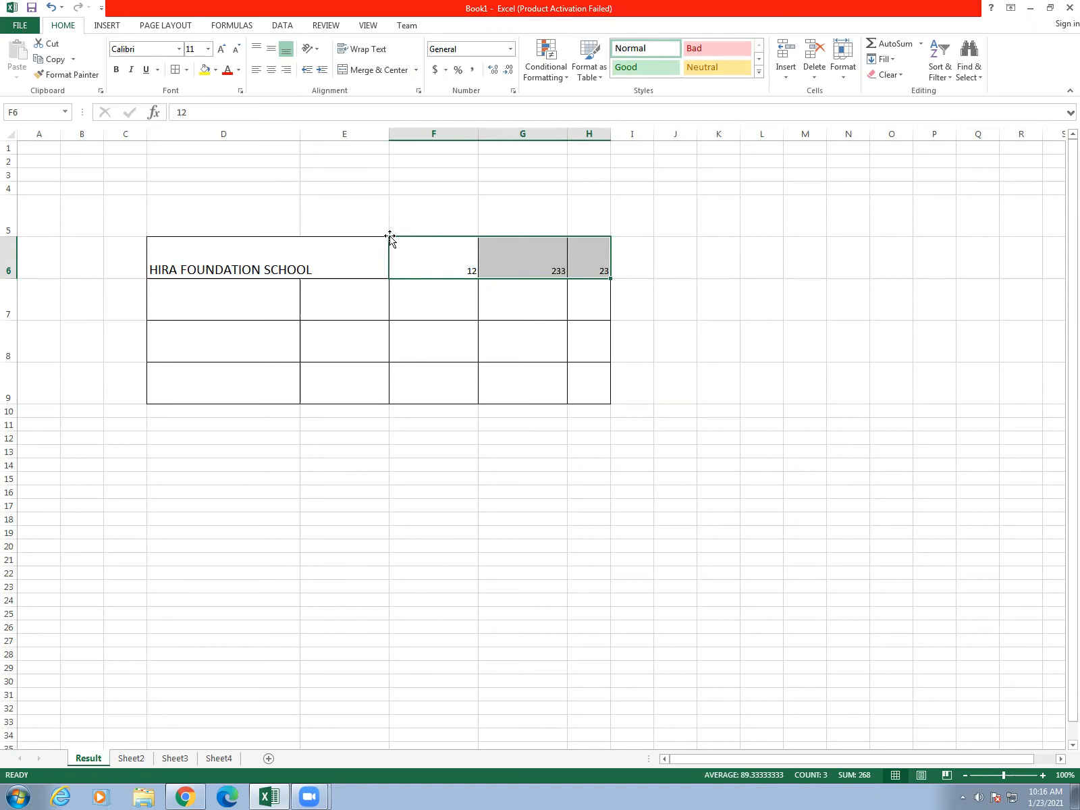
pyautogui.moveTo(390, 236); pyautogui.dragTo(392, 241)
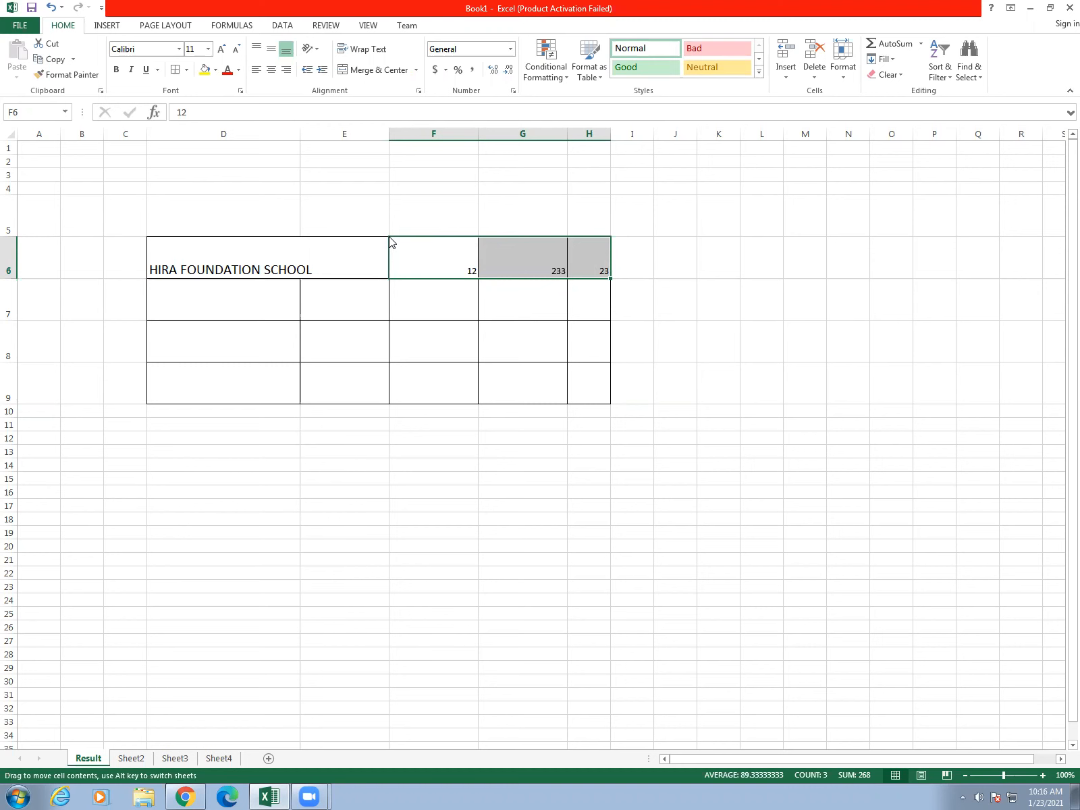
pyautogui.moveTo(390, 241); pyautogui.dragTo(405, 377)
pyautogui.moveTo(427, 254); pyautogui.dragTo(582, 258)
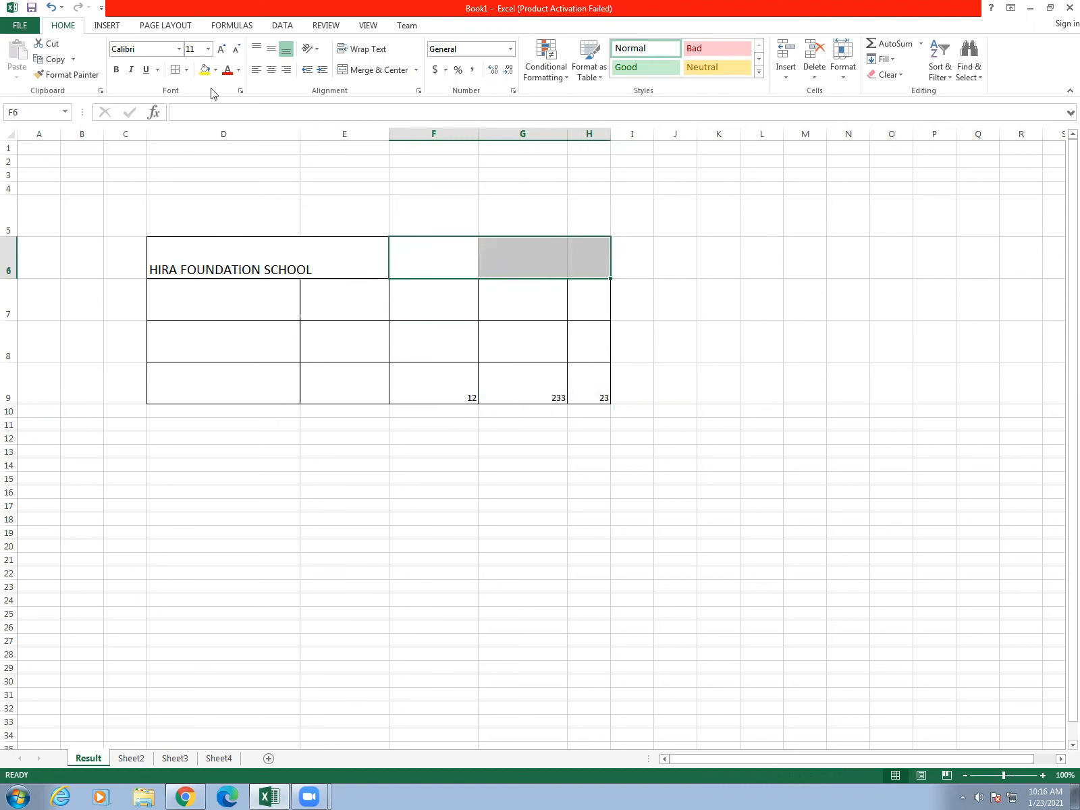
pyautogui.click(175, 69)
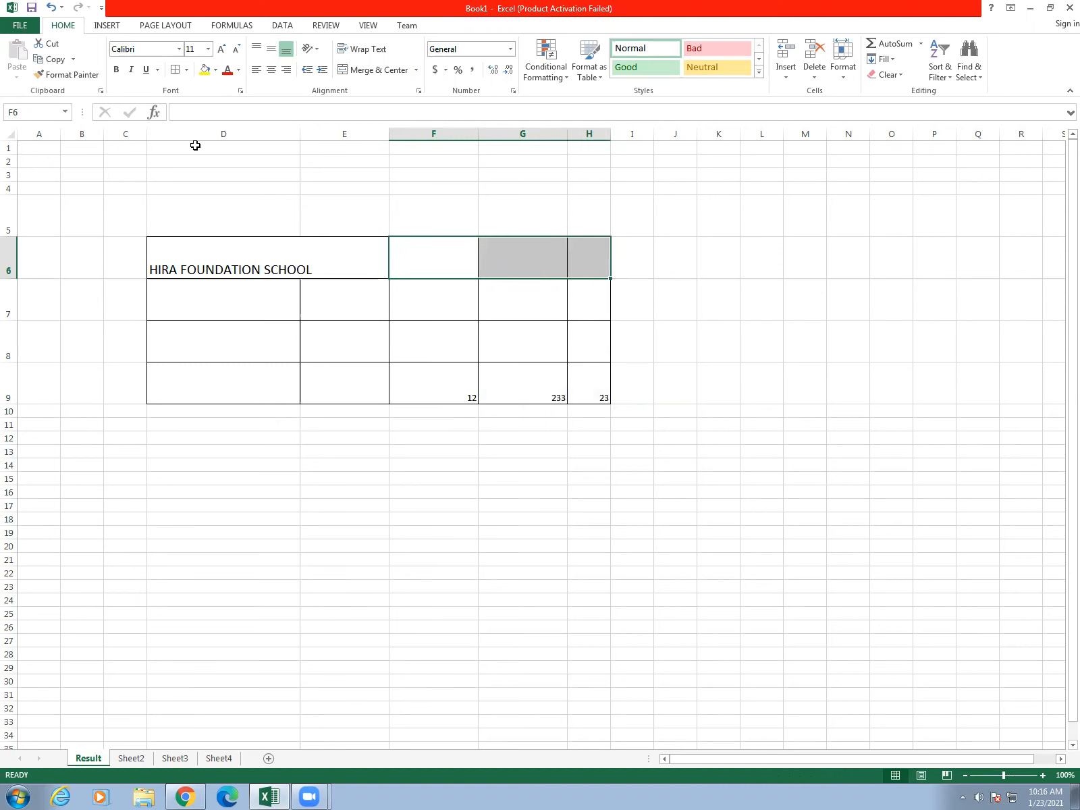
# Undo the last border change and the move of the numbers from row 6 to row 9.
pyautogui.click(50, 8)
pyautogui.click(51, 7)
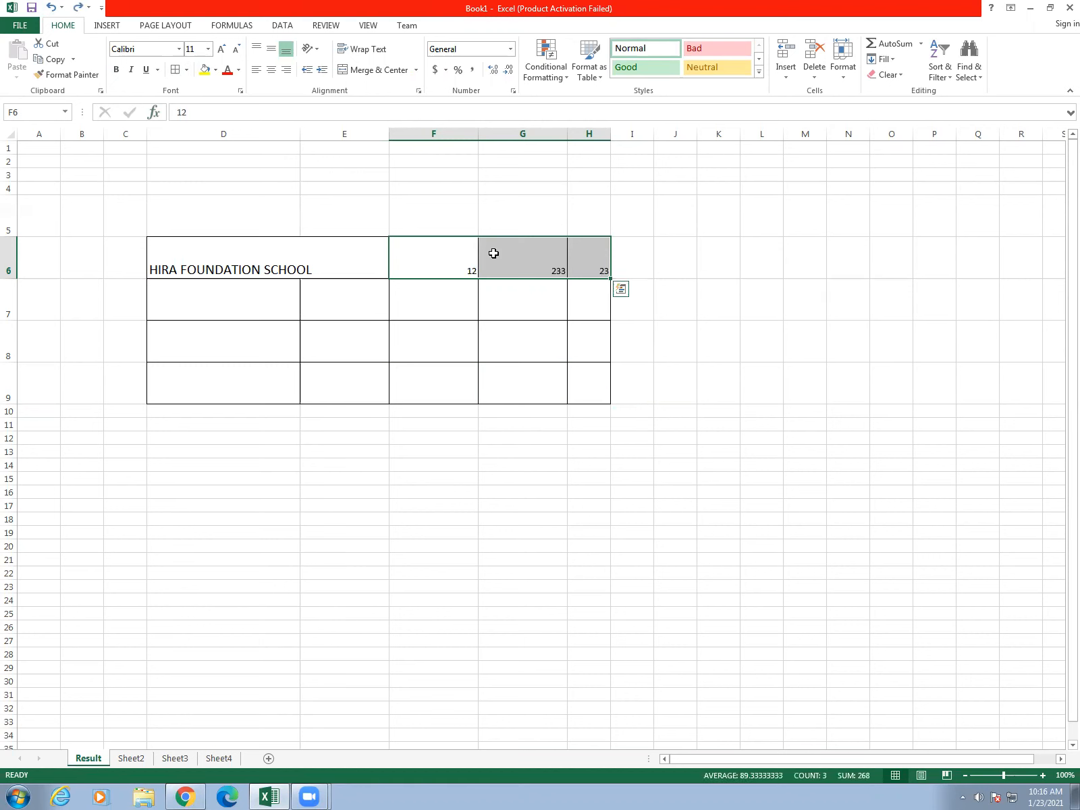
pyautogui.click(424, 290)
# Relocate the numbers from F6:H6 to row 9 starting at F9, and restore All Borders on F6:H6.
pyautogui.click(434, 265)
pyautogui.moveTo(436, 265); pyautogui.dragTo(590, 263)
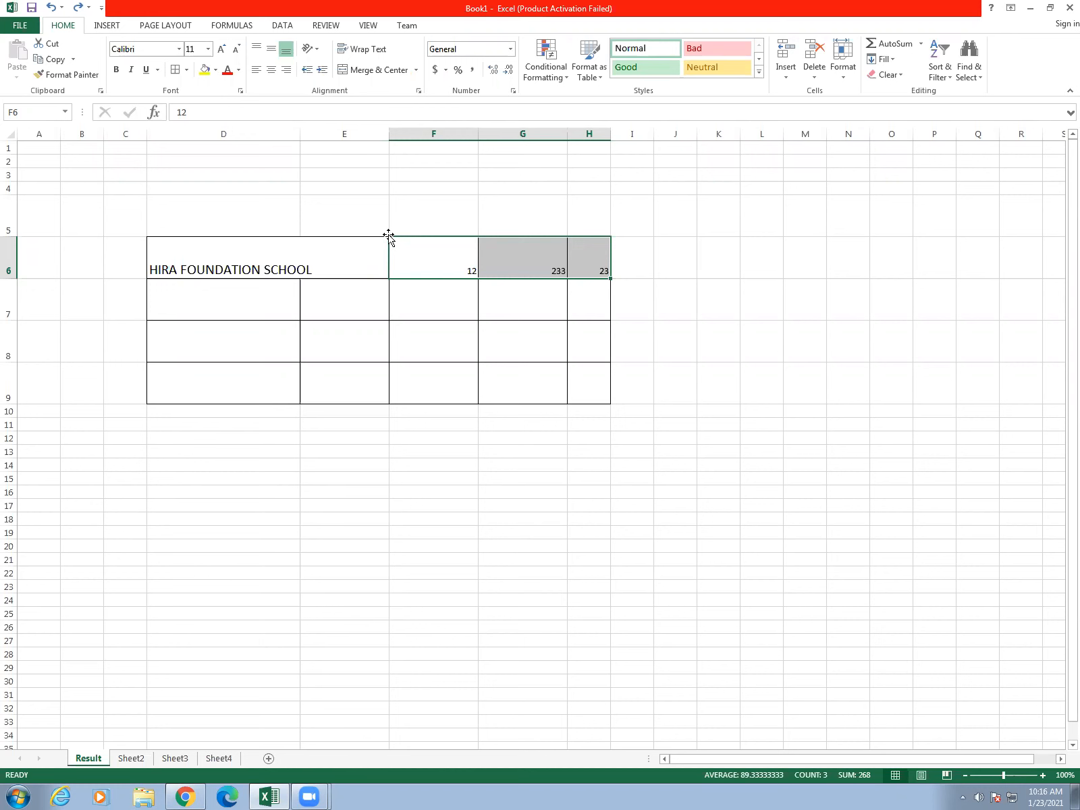
pyautogui.moveTo(389, 236); pyautogui.dragTo(425, 379)
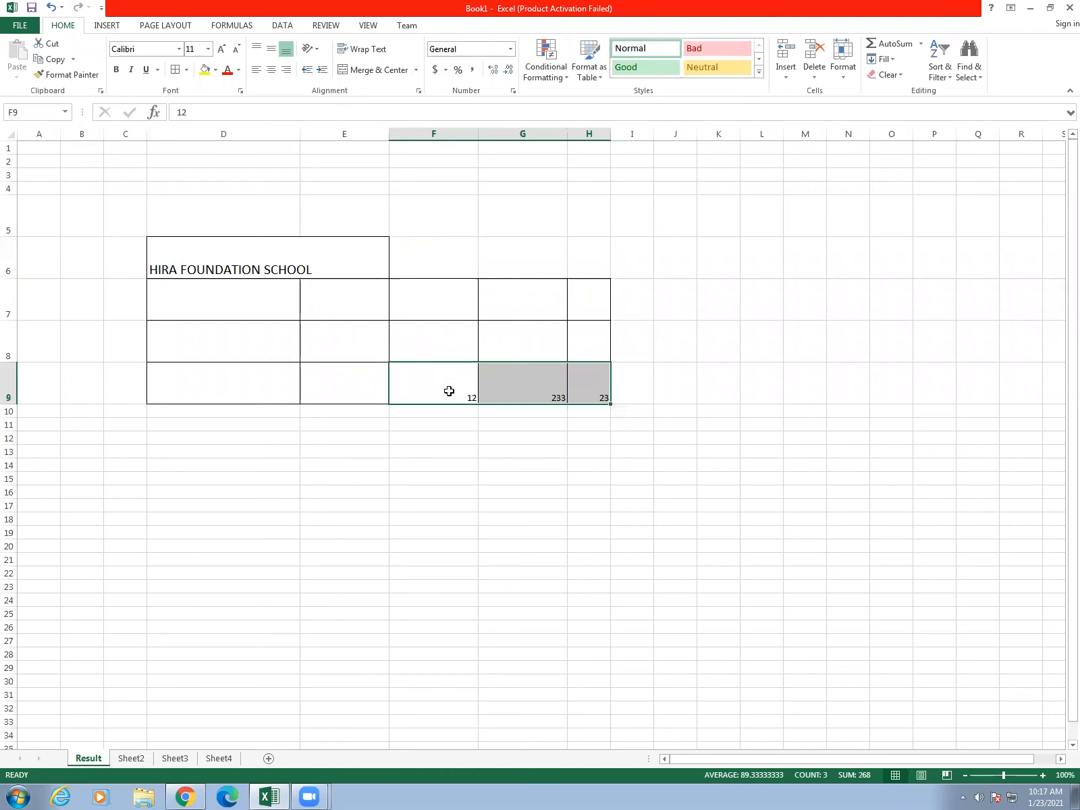
pyautogui.moveTo(453, 246); pyautogui.dragTo(533, 227)
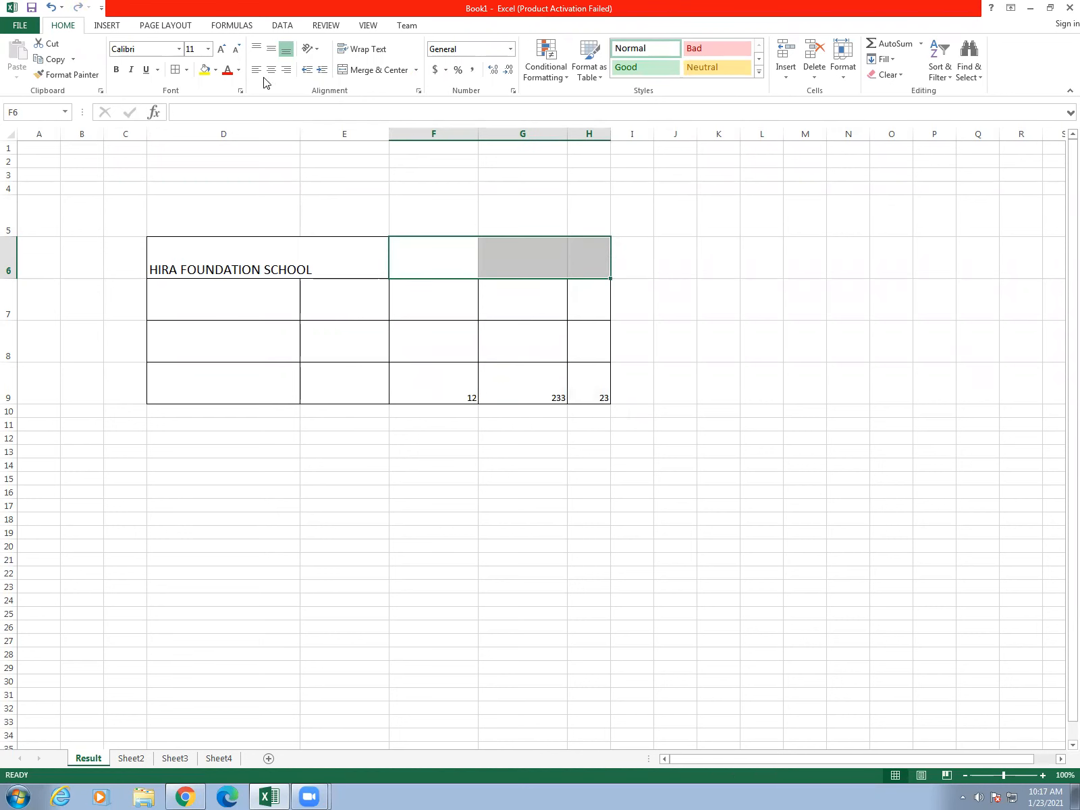
pyautogui.click(176, 71)
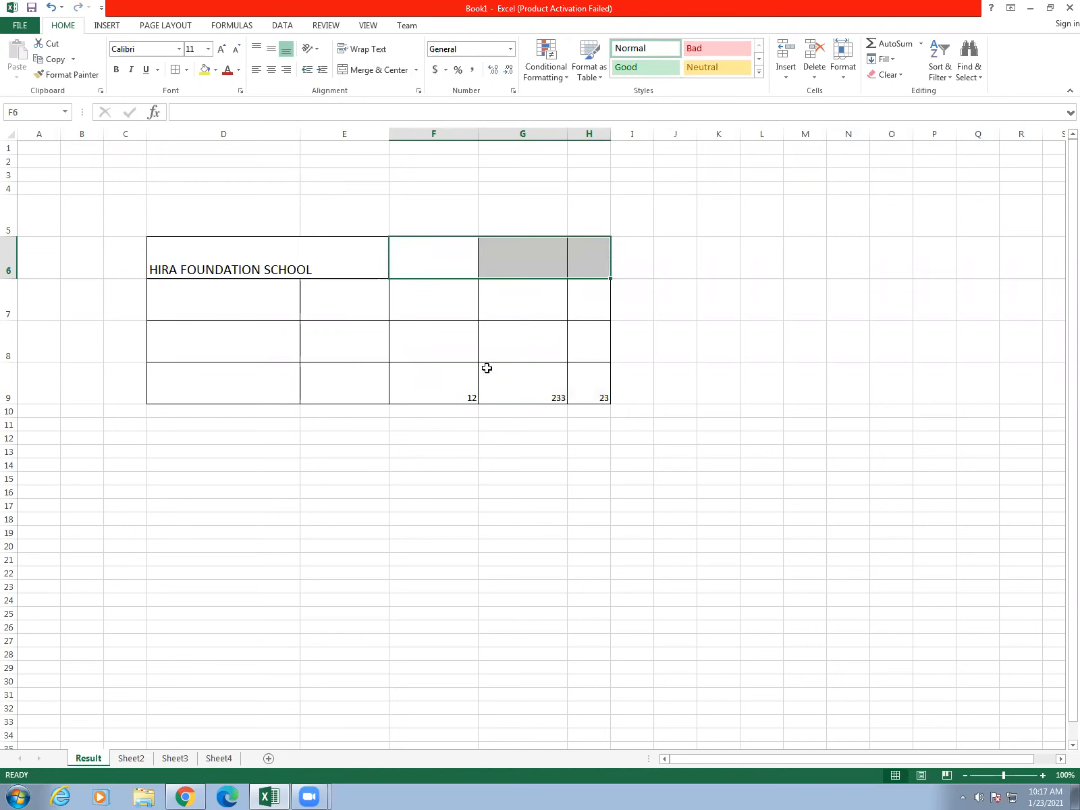